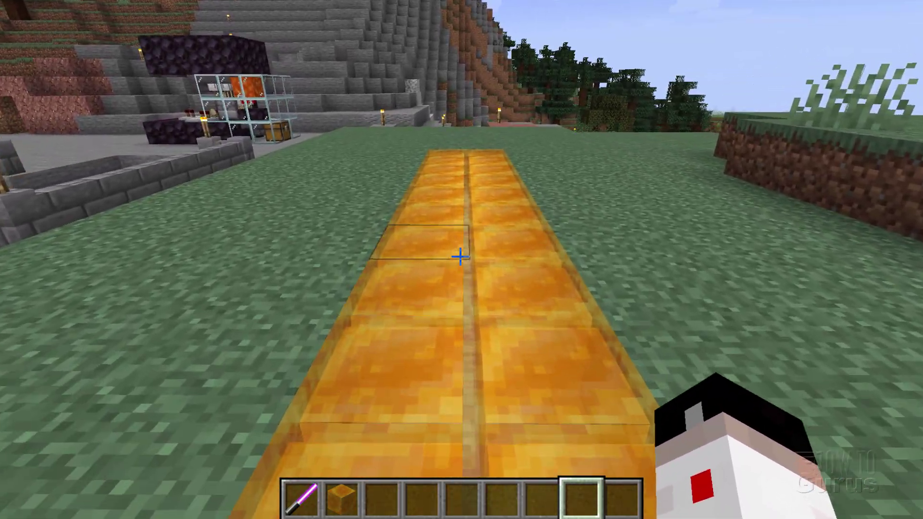
- Walk along the honey block path, then place and break a honey block on the grass
key("w")
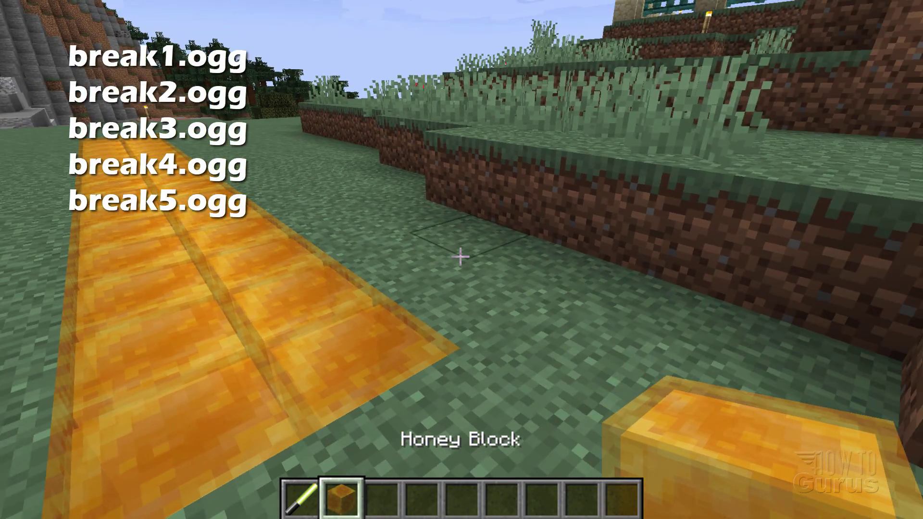
right_click(460, 257)
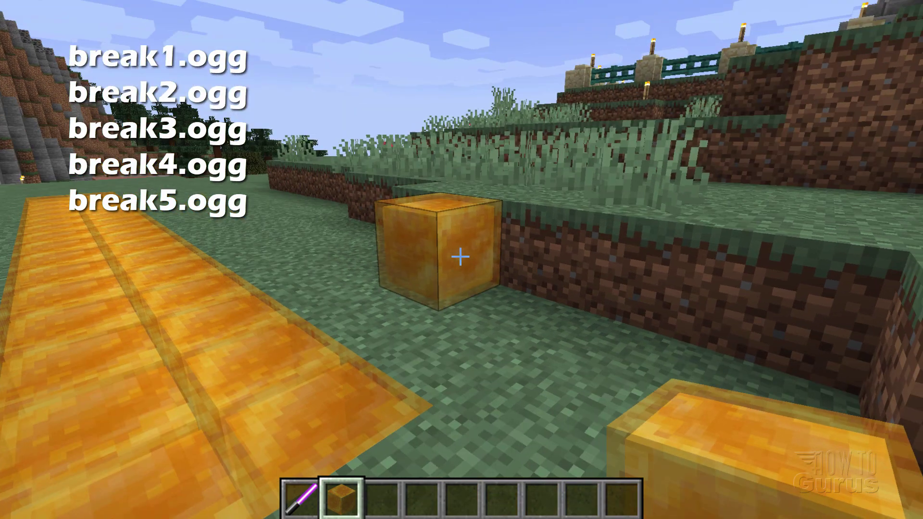
left_click(461, 257)
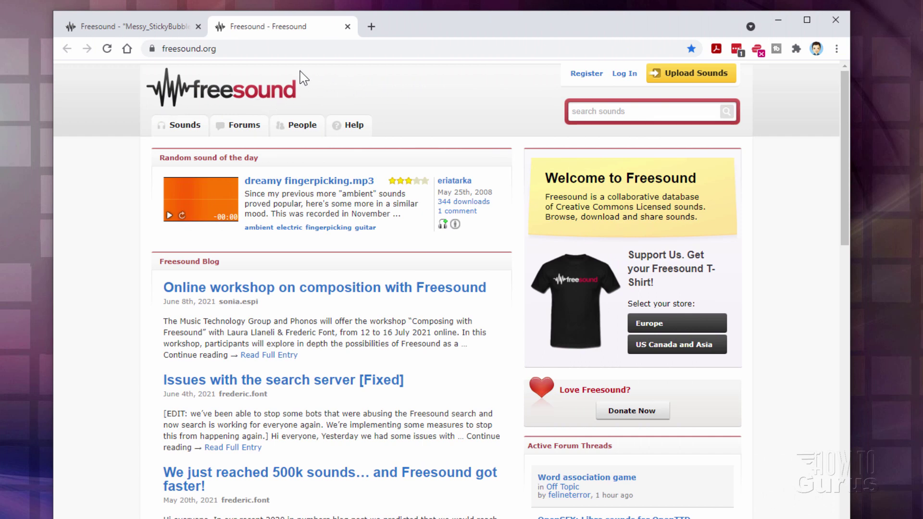
- Play the Messy_StickyBubbles.mp3 preview on its Freesound page
left_click(173, 29)
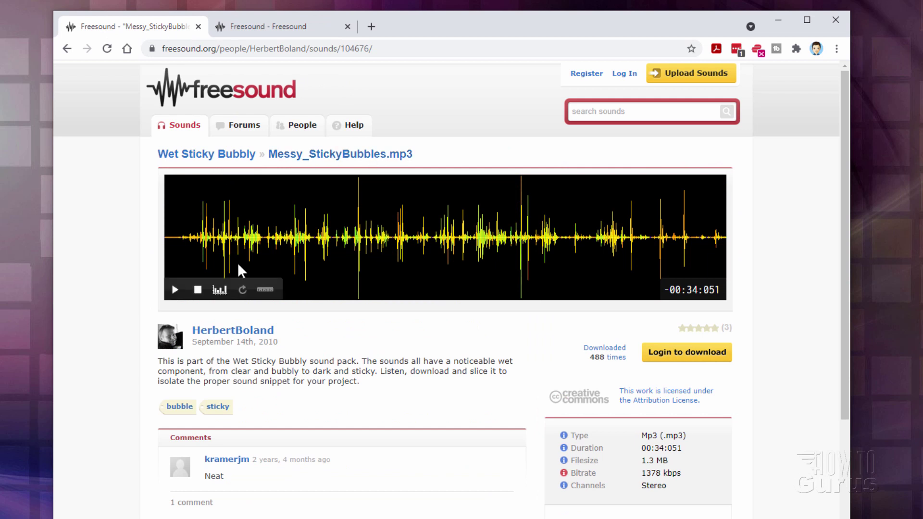
left_click(176, 290)
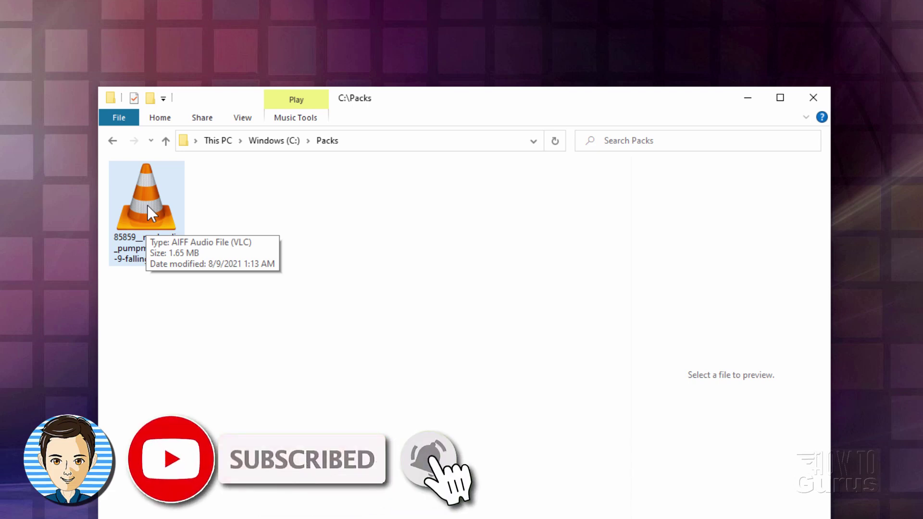
- In a new Explorer window, go from %appdata% to .minecraft\assets\indexes
key("super+e")
left_click(421, 204)
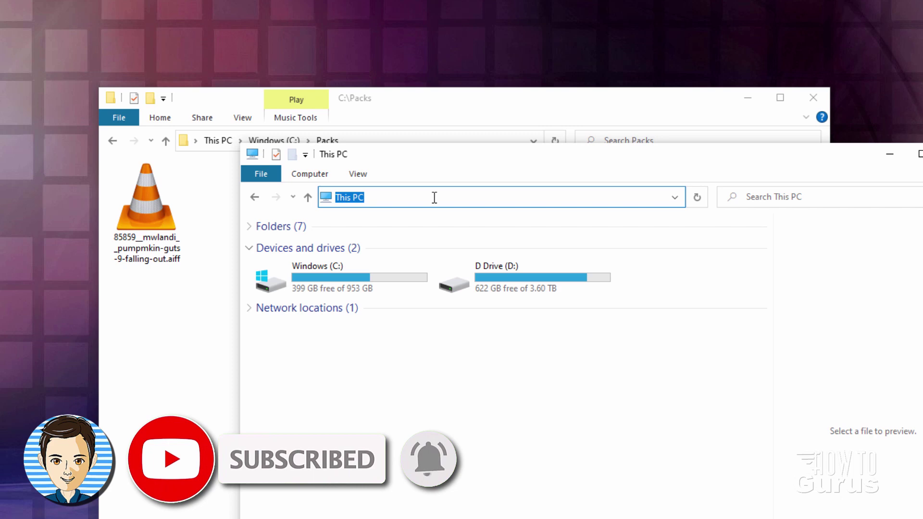
type("%appdata%")
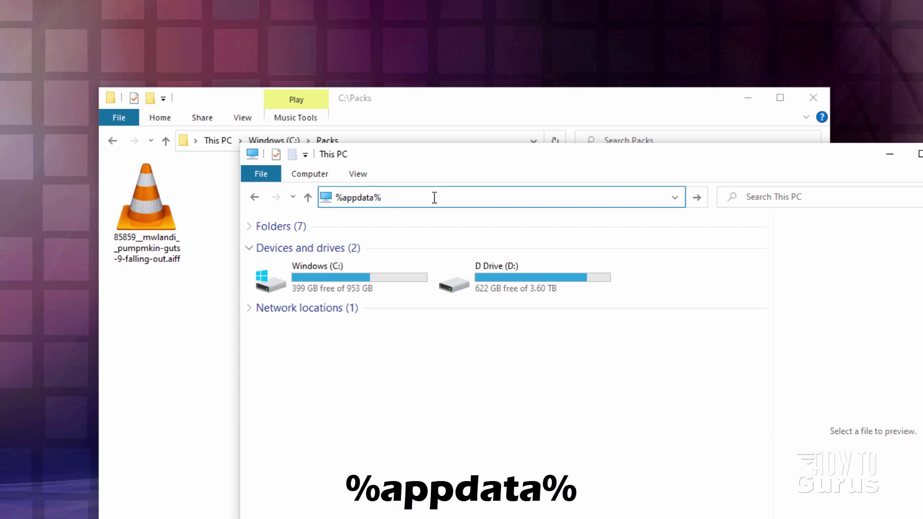
key("Return")
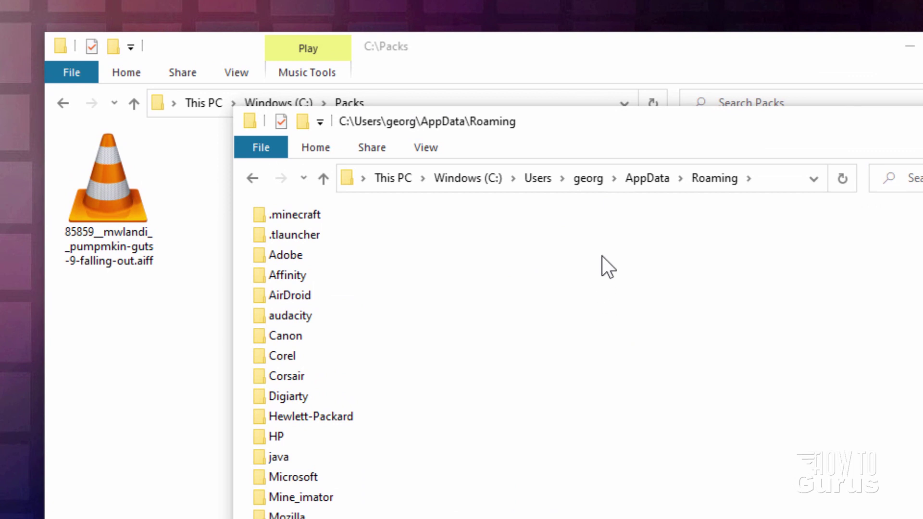
double_click(304, 215)
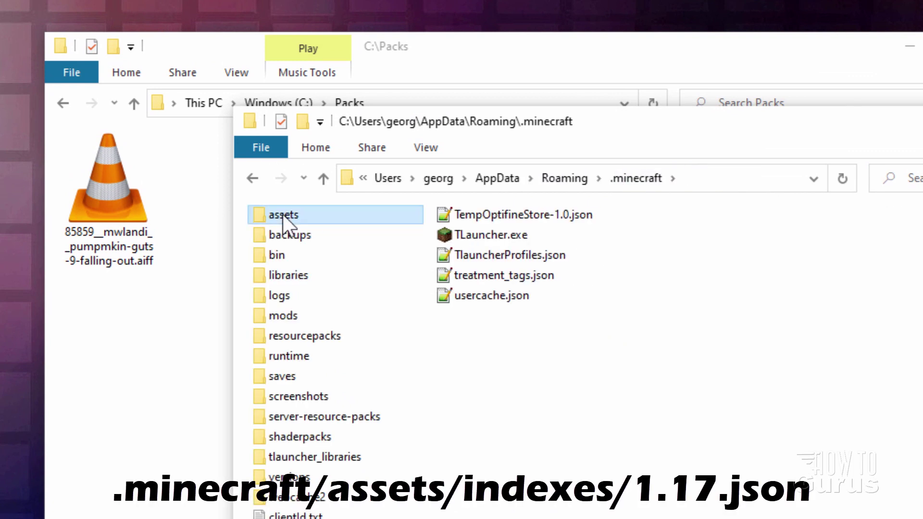
double_click(283, 215)
double_click(278, 220)
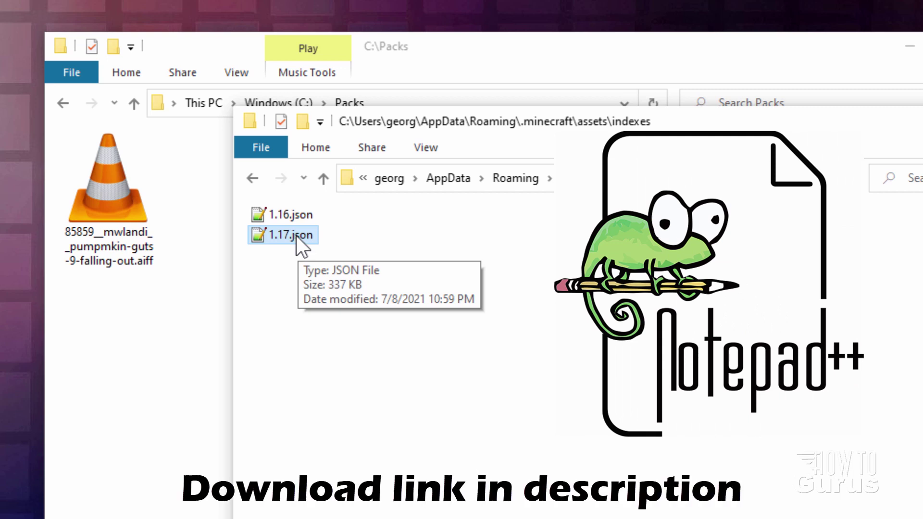
- Open 1.17.json in Notepad++ and close both manifest.json tabs
double_click(291, 234)
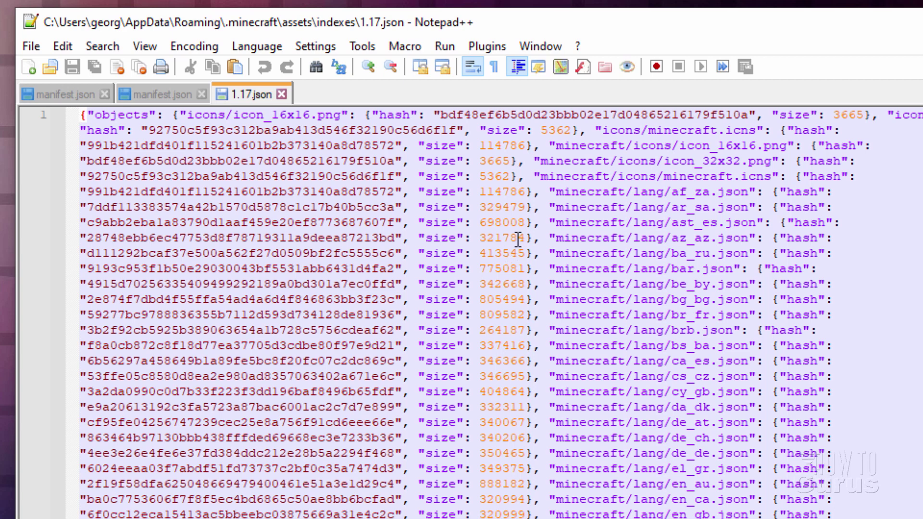
left_click(201, 94)
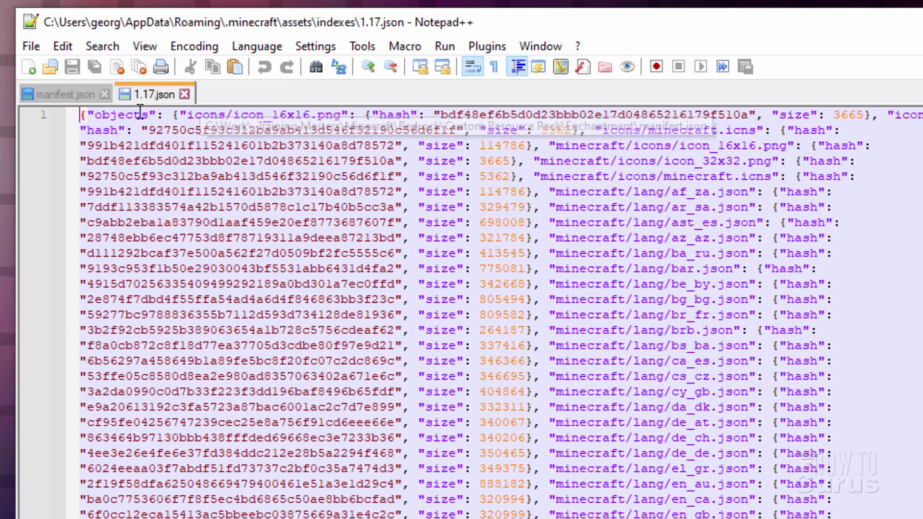
left_click(105, 94)
- Find 'honey' in 1.17.json and select the minecraft/sounds/block/honeyblock/step1.ogg path
left_click(97, 46)
left_click(109, 68)
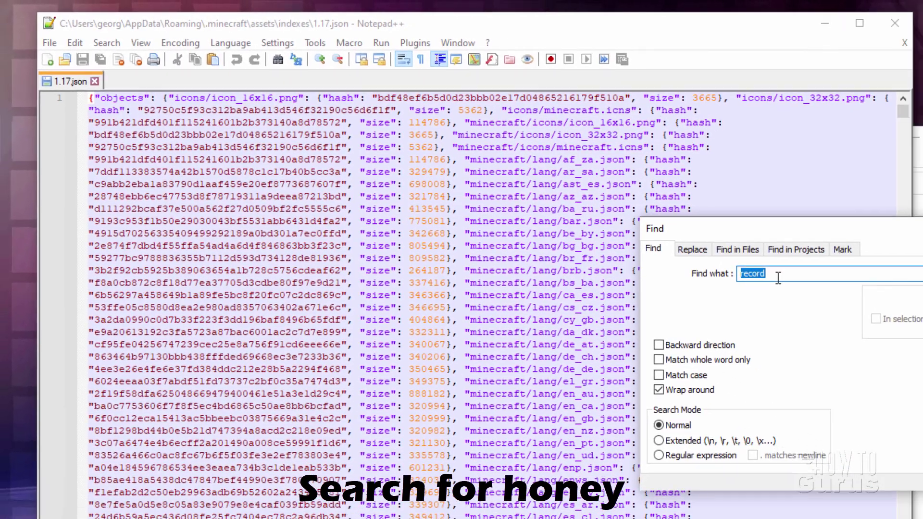
type("honey")
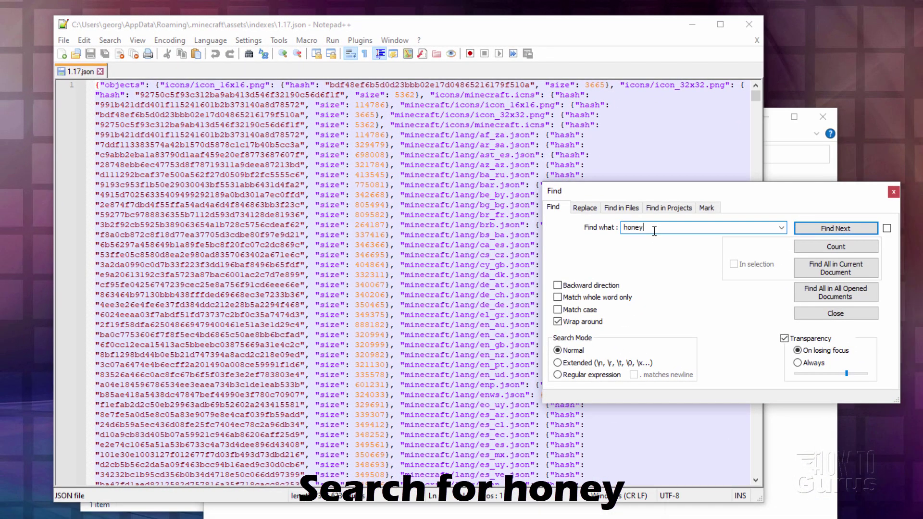
left_click(850, 230)
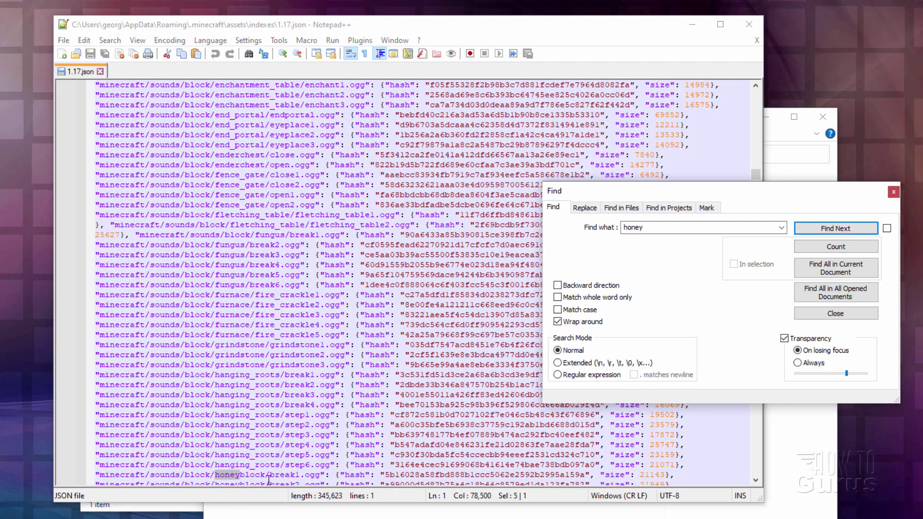
left_click(894, 192)
scroll(421, 279, "down", 12)
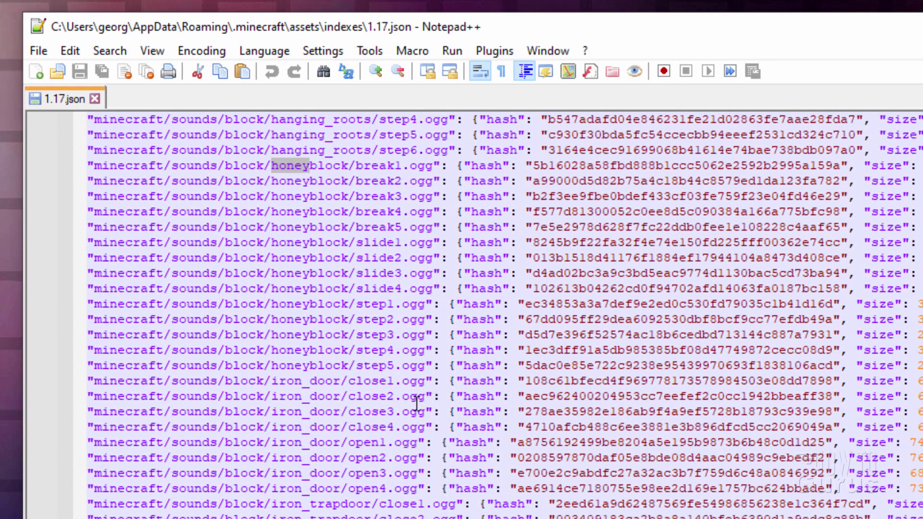
left_click_drag(447, 366, 79, 161)
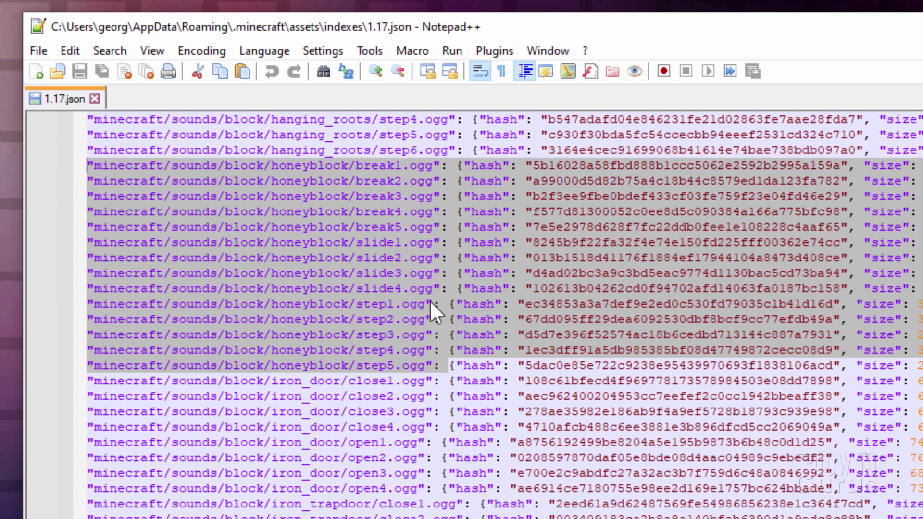
left_click(415, 303)
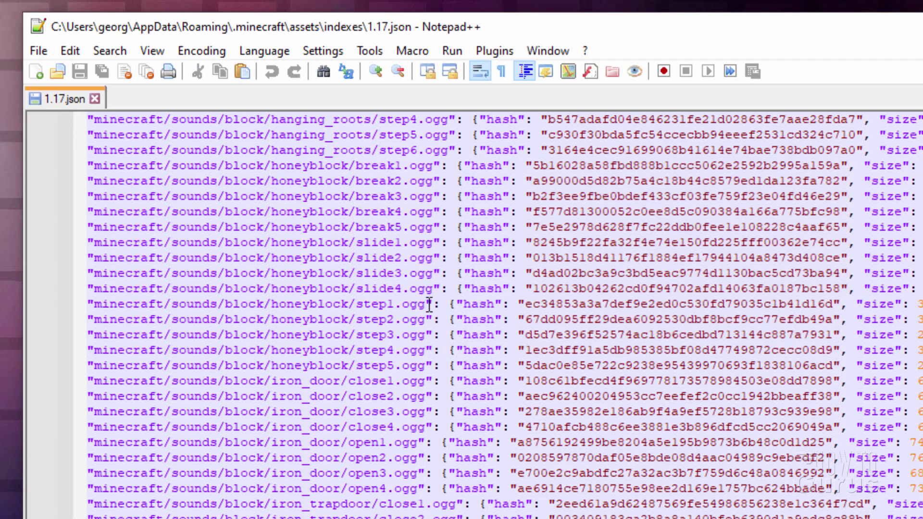
left_click_drag(426, 304, 94, 304)
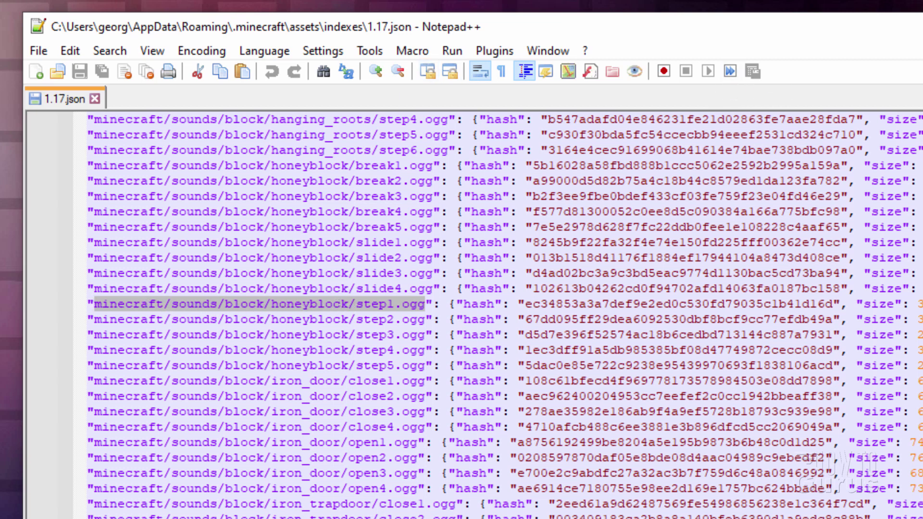
- Create an assets folder in C:\Packs and open it
key("alt+Tab")
left_click_drag(731, 172, 720, 137)
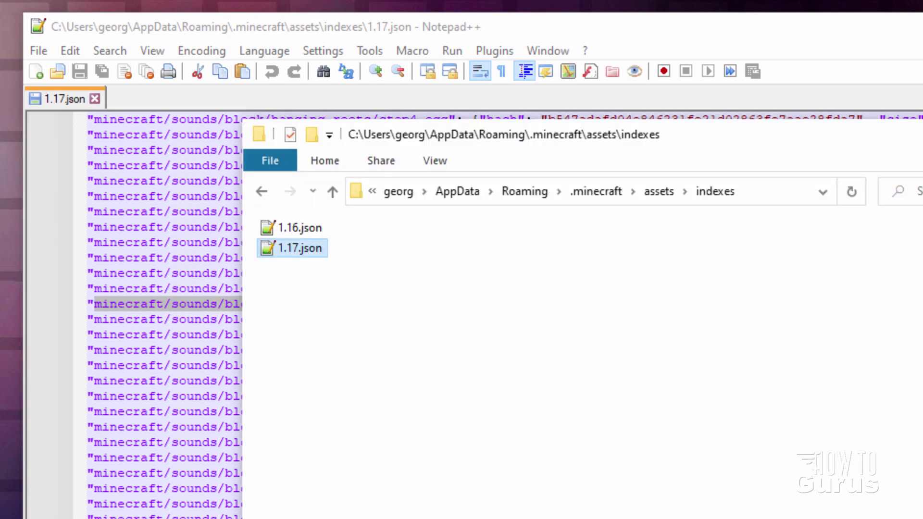
left_click(812, 57)
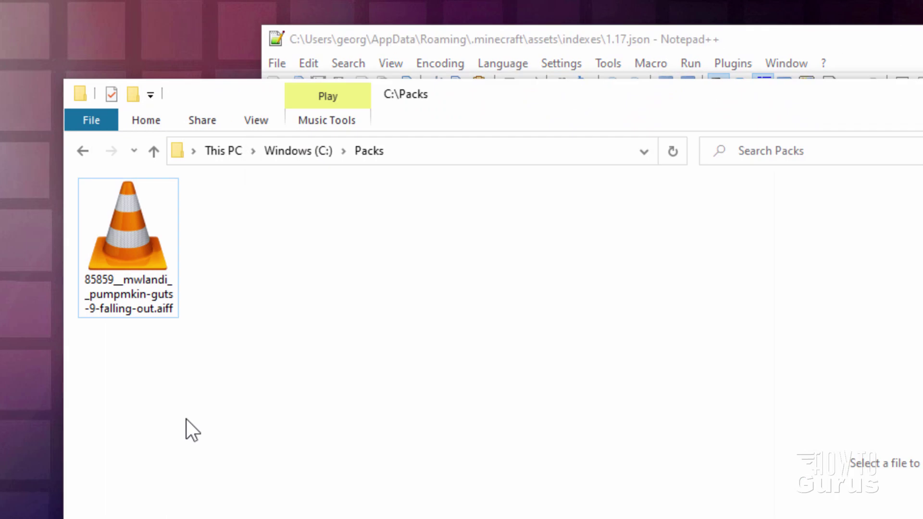
left_click_drag(250, 111, 204, 106)
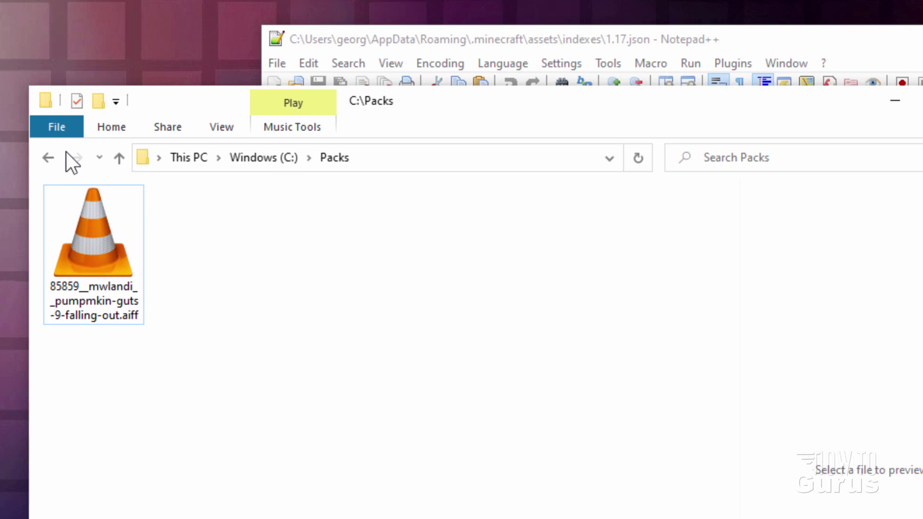
left_click(93, 105)
type("asse")
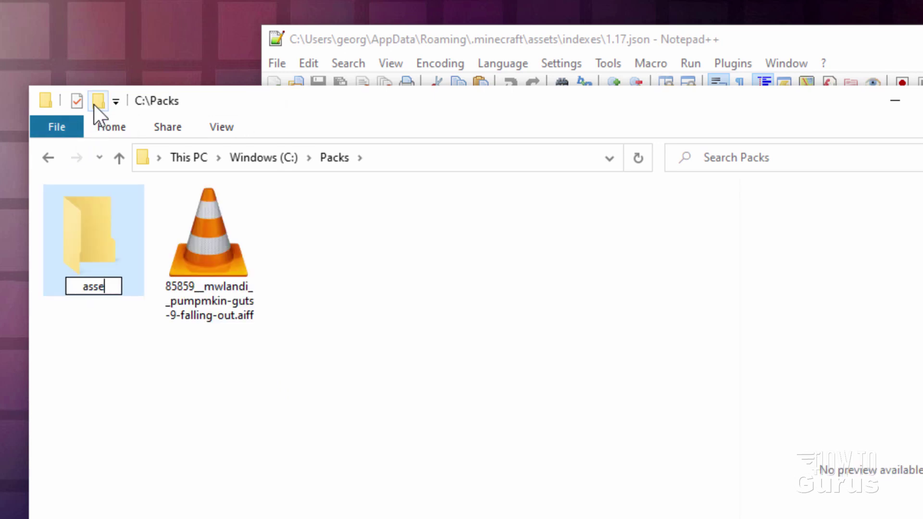
type("ts")
left_click(177, 430)
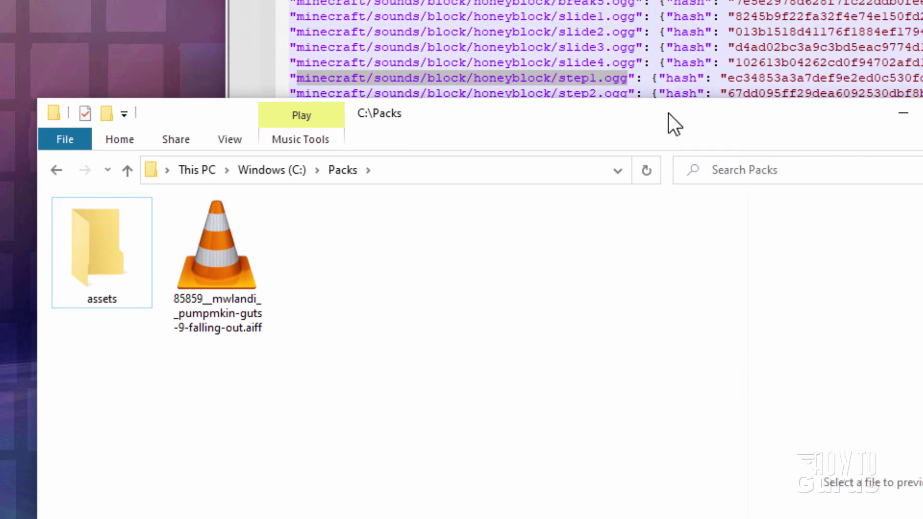
double_click(111, 255)
- Create nested minecraft and sounds folders inside assets
left_click(106, 114)
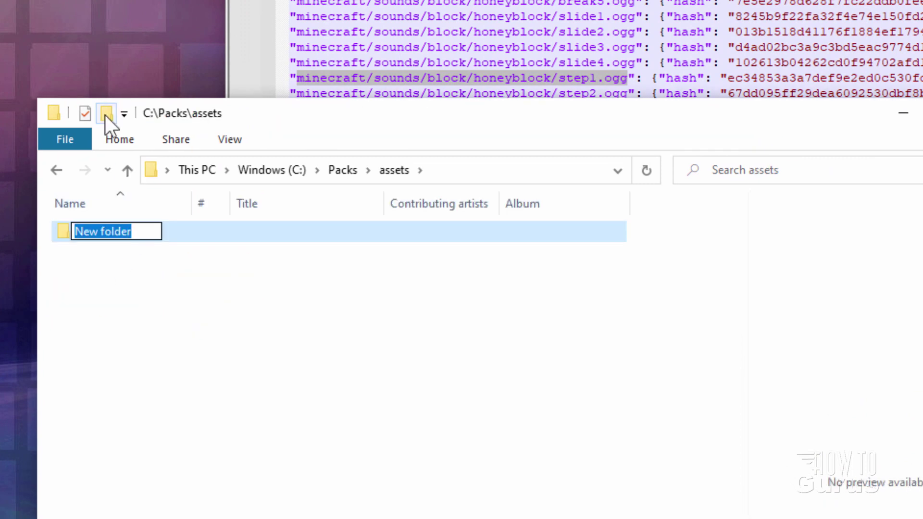
type("minec")
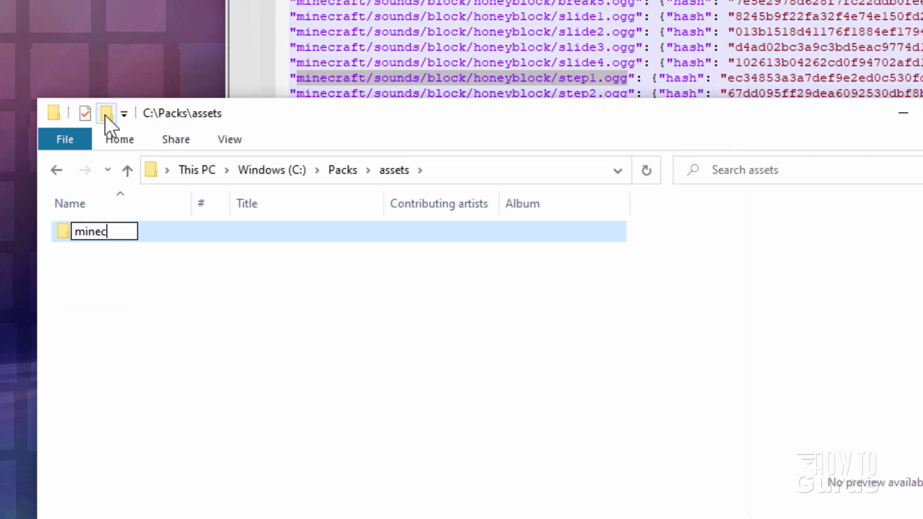
type("raft")
key("Return")
double_click(77, 231)
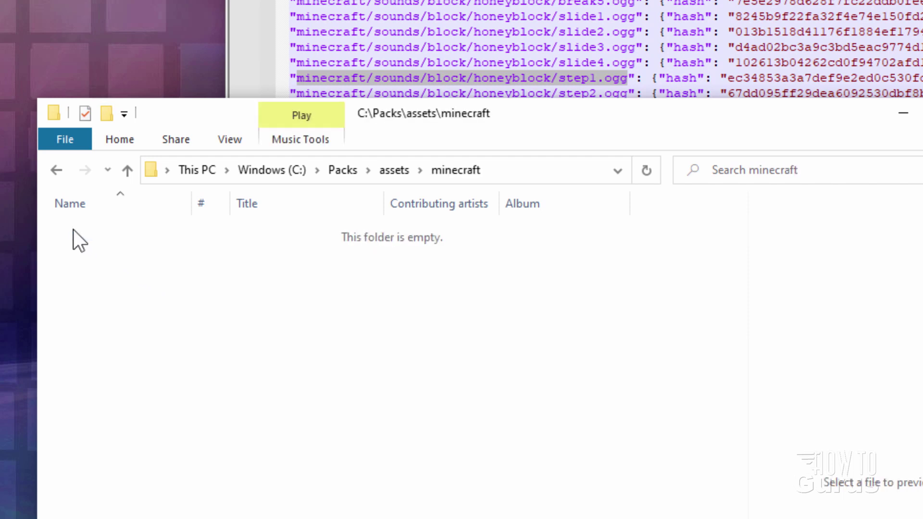
left_click(107, 115)
type("s")
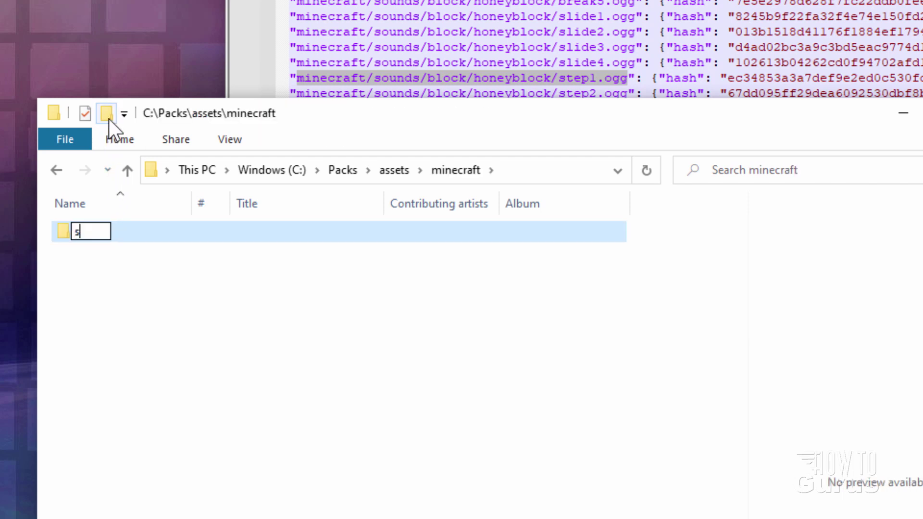
type("ounds")
key("Return")
double_click(68, 236)
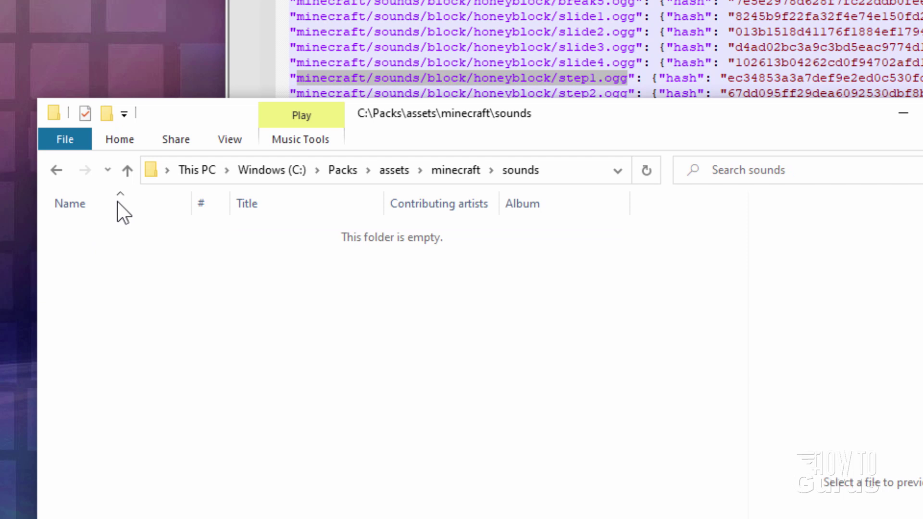
- Create a block folder inside sounds and a honeyblock folder inside block
left_click(107, 115)
type("bloc")
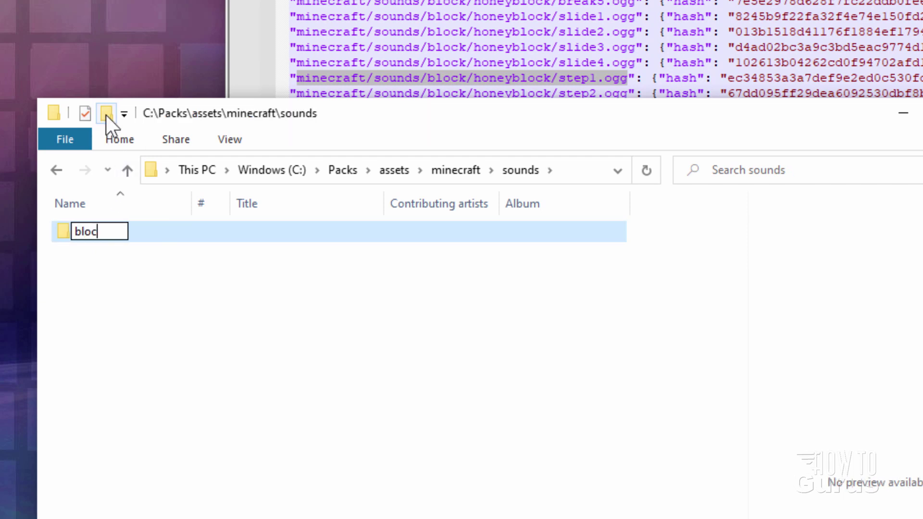
type("k")
key("Return")
double_click(68, 234)
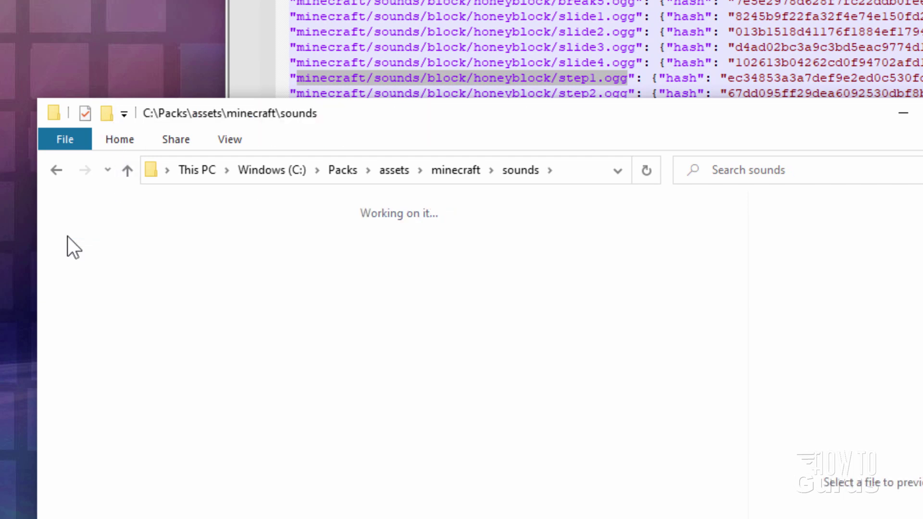
left_click(106, 115)
type("honeyblock")
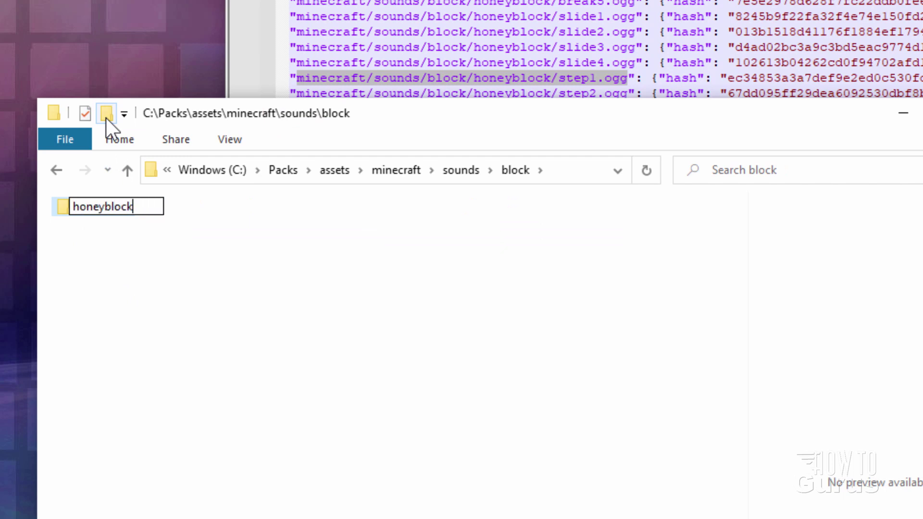
left_click(80, 227)
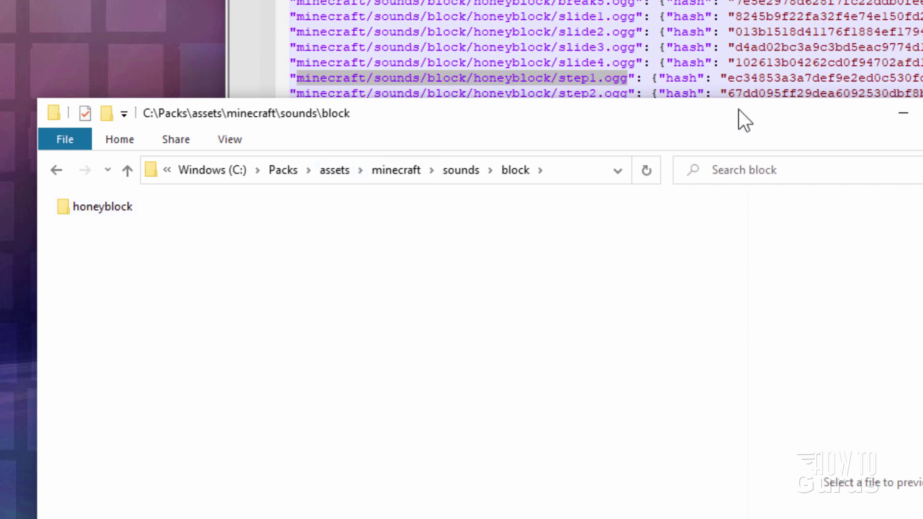
- Return to C:\Packs and select the pumpkin-guts AIFF sound file
left_click_drag(739, 109, 760, 160)
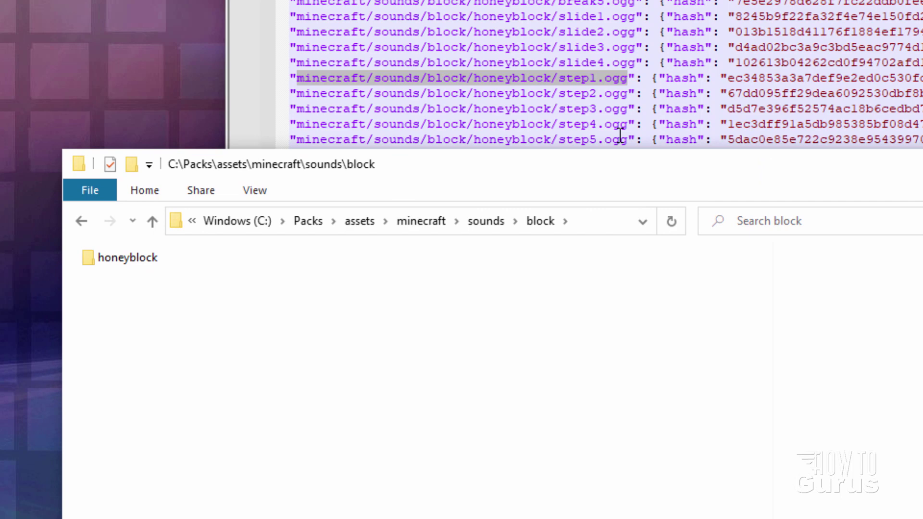
left_click_drag(622, 175, 566, 0)
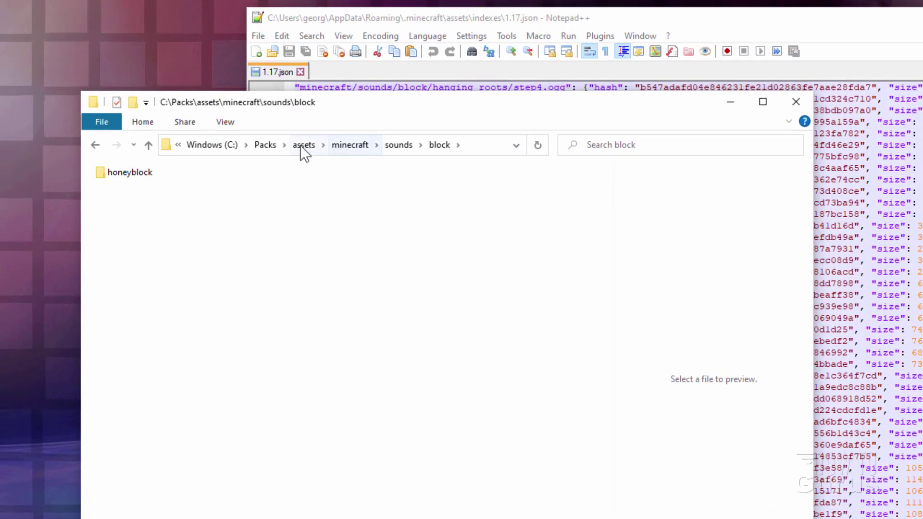
left_click(266, 145)
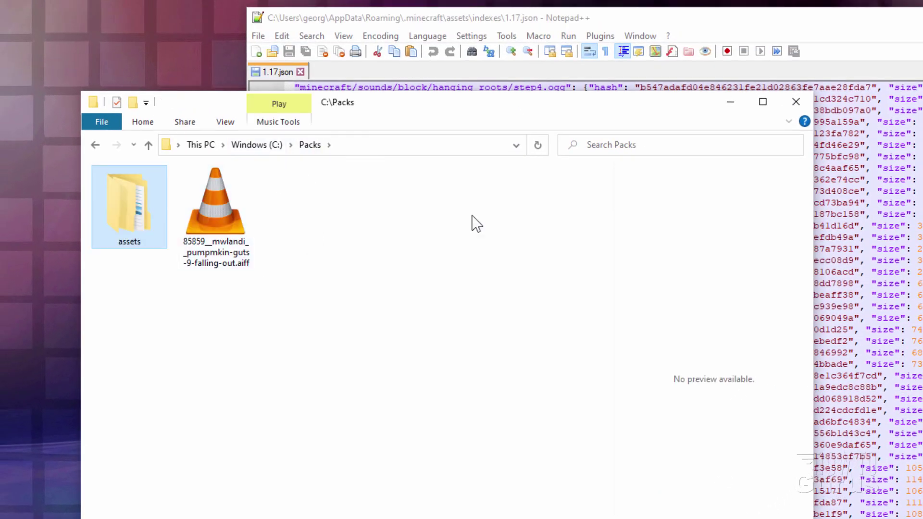
left_click(878, 47)
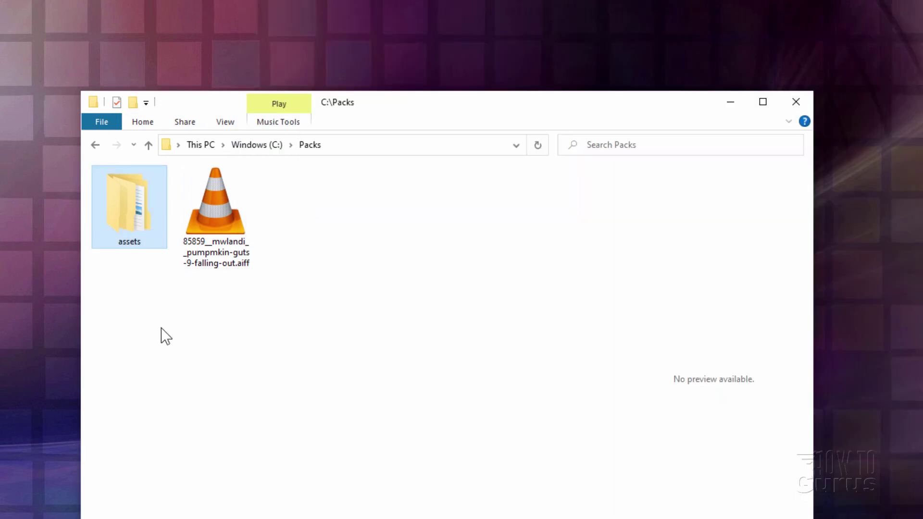
left_click_drag(451, 100, 473, 92)
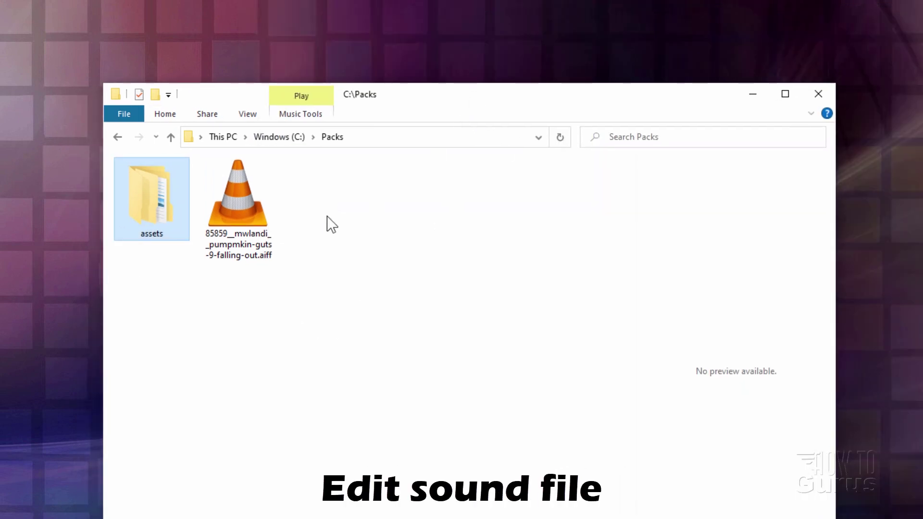
left_click(246, 200)
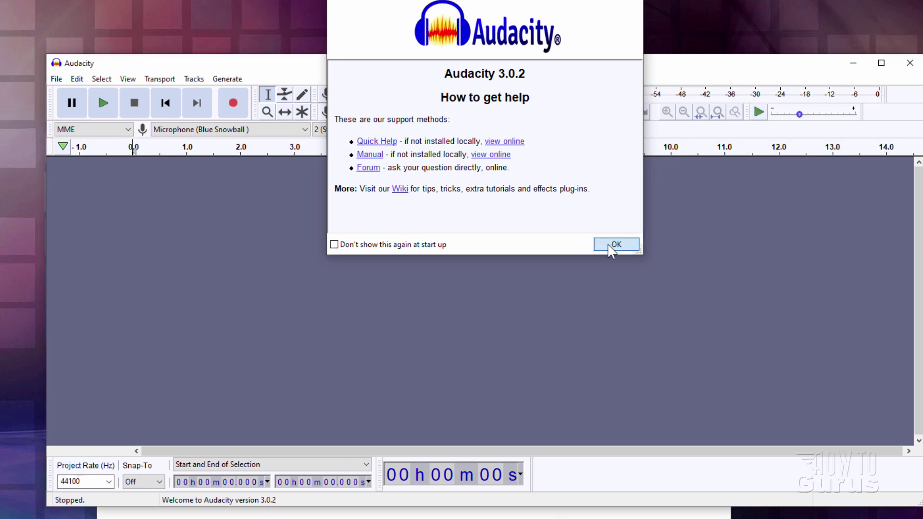
- Dismiss Audacity's help notice and drag the pumpkin-guts AIFF file from Explorer into Audacity
left_click(614, 246)
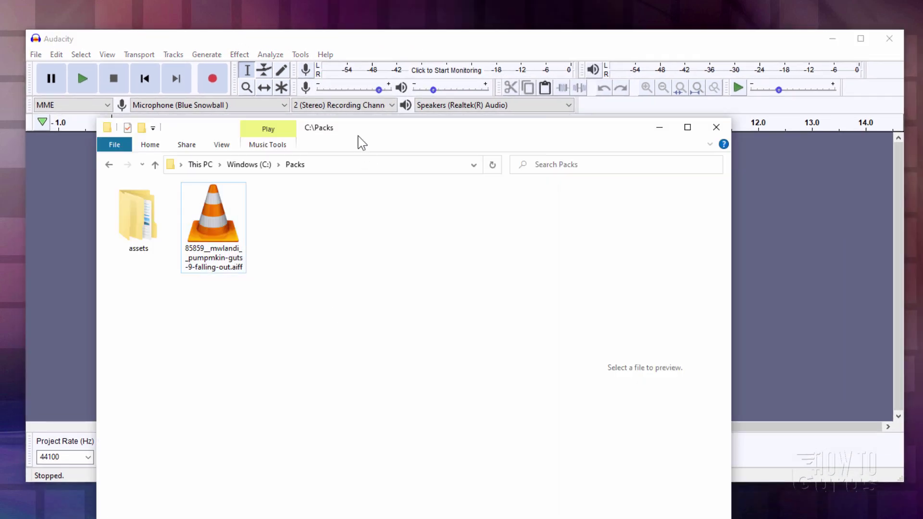
left_click_drag(360, 140, 637, 163)
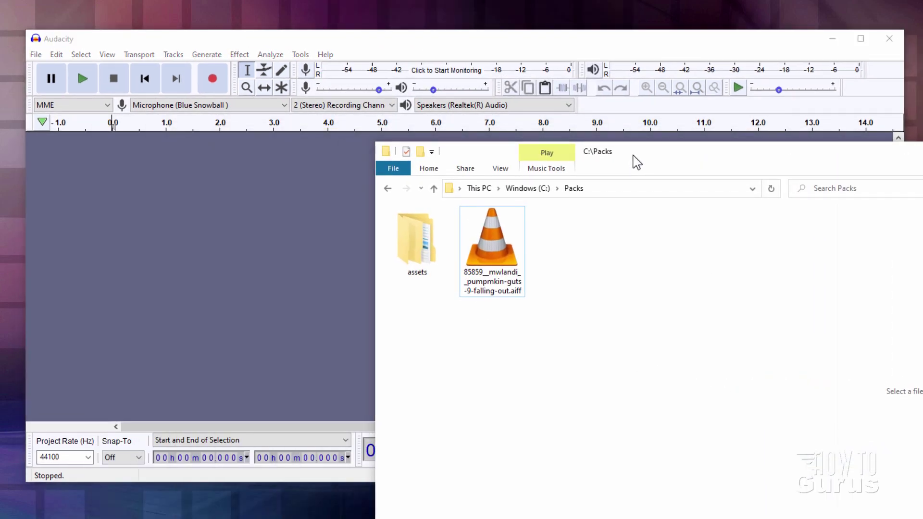
left_click_drag(481, 276, 255, 254)
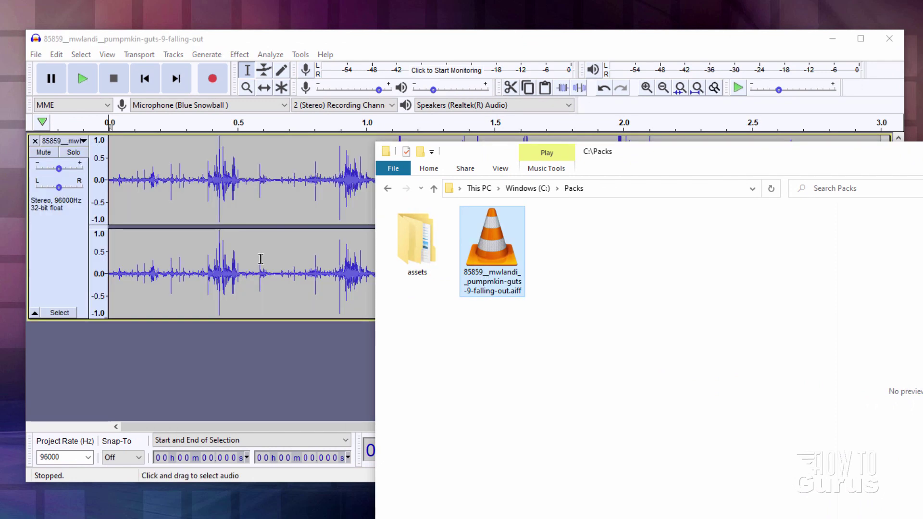
left_click_drag(705, 161, 530, 160)
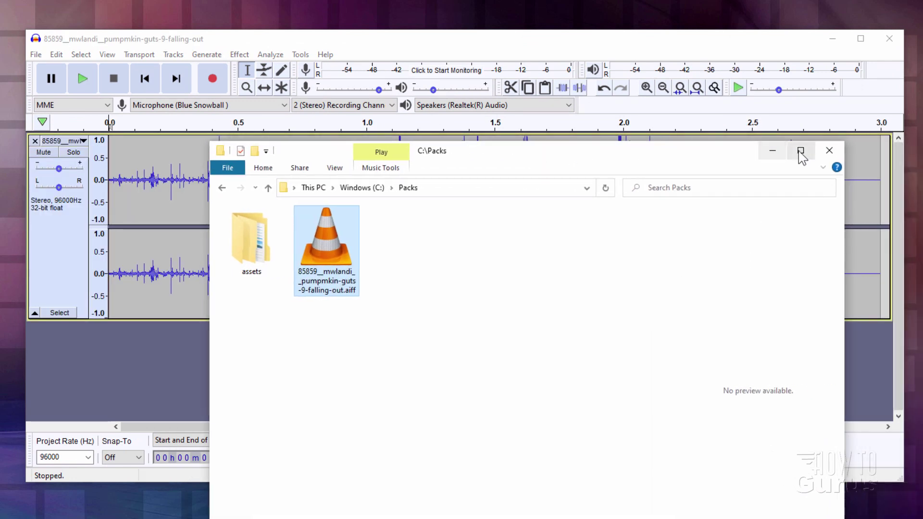
left_click(773, 154)
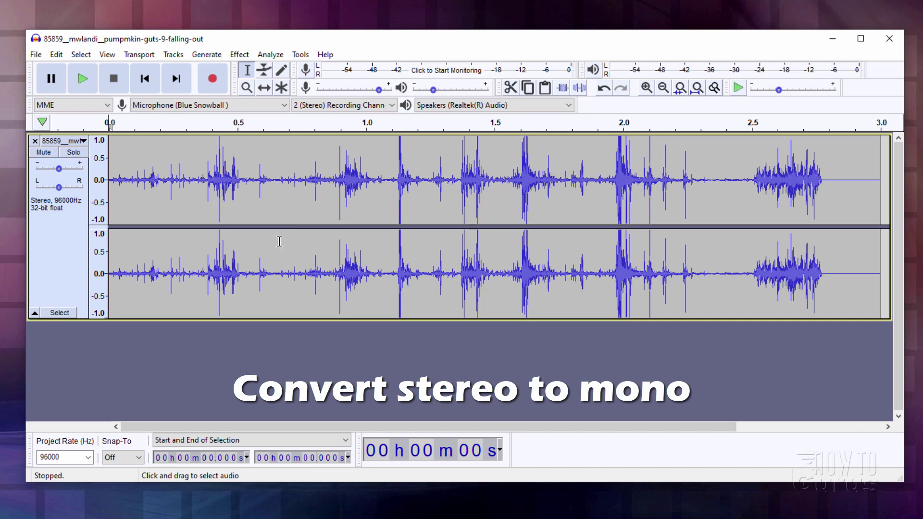
- Mix the stereo pumpkin-guts track down to mono with Tracks > Mix
left_click(173, 54)
mouse_move(211, 86)
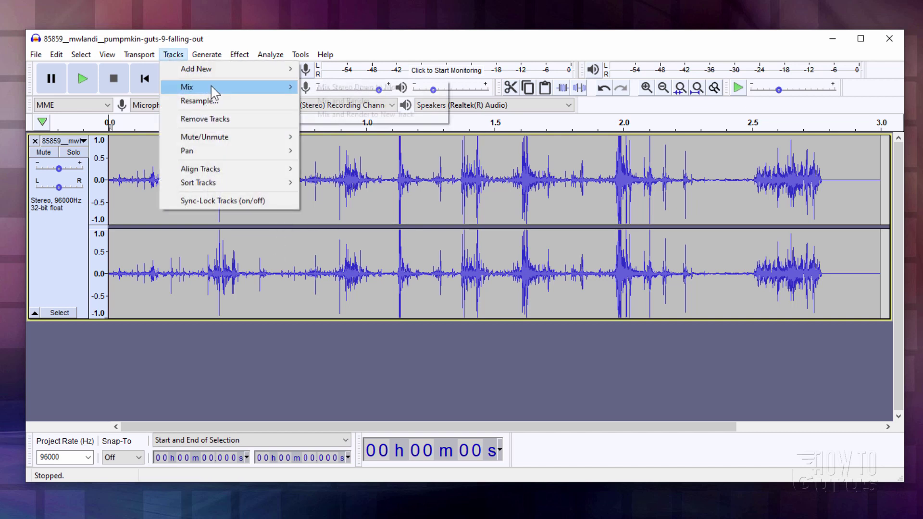
left_click(361, 87)
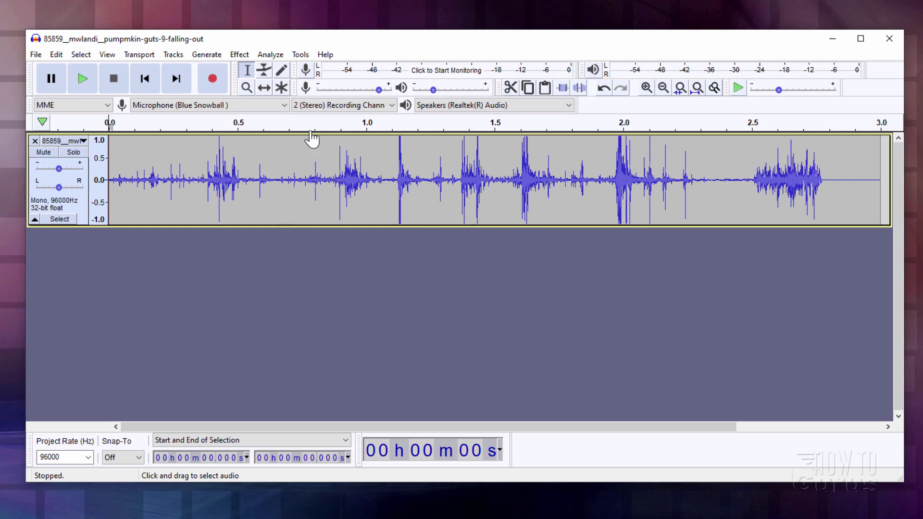
- Audition snippets at 0.565–0.630 s and 0.149–0.194 s, then copy the 0.440–0.477 s slice
left_click(646, 88)
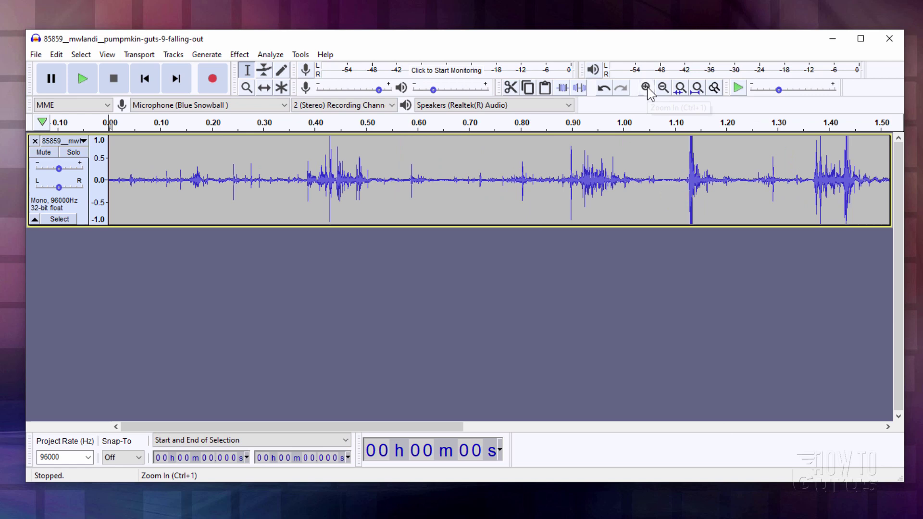
left_click_drag(332, 427, 328, 447)
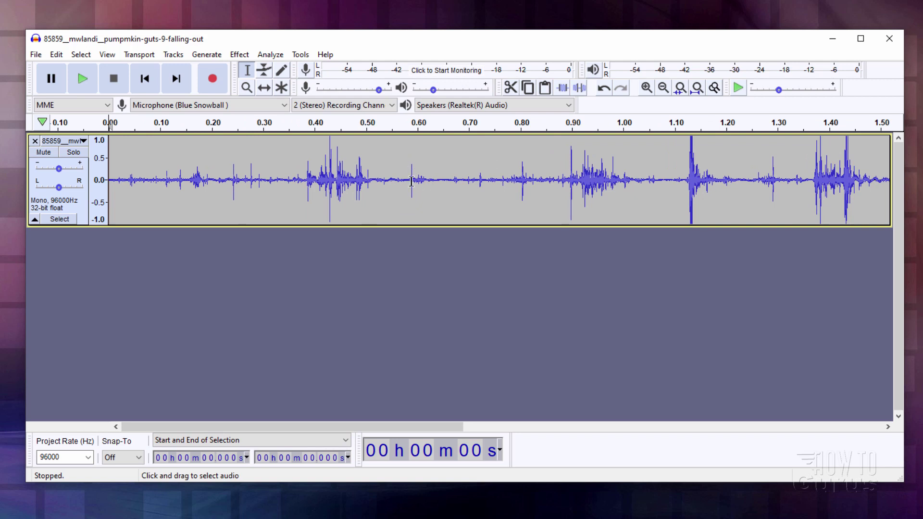
left_click_drag(399, 181, 432, 181)
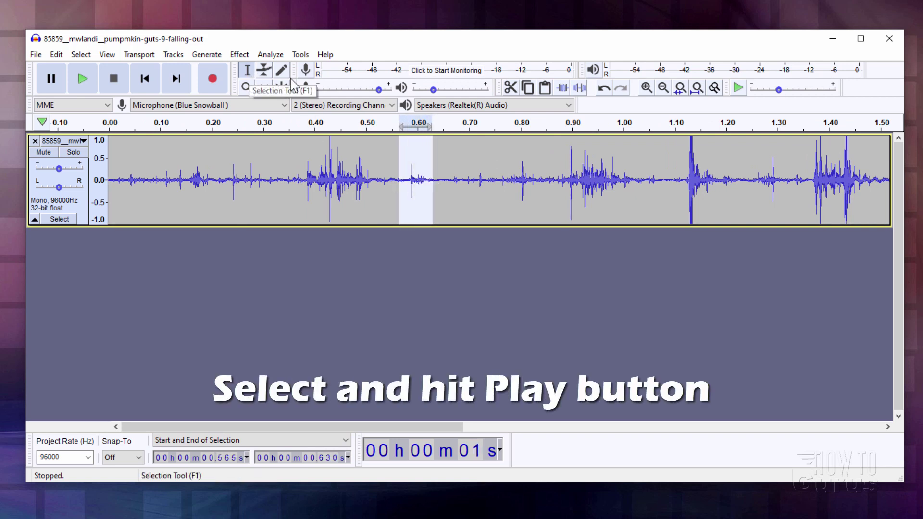
left_click(85, 82)
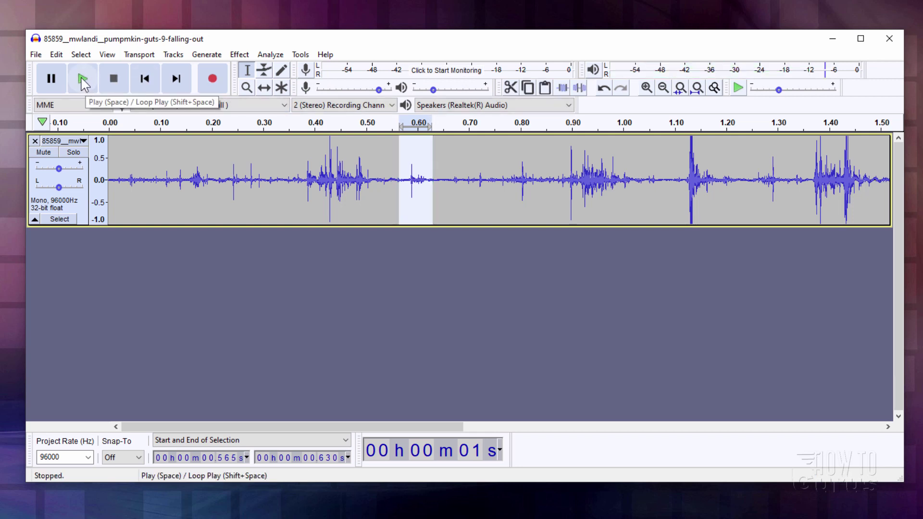
left_click_drag(185, 177, 208, 177)
left_click_drag(335, 182, 353, 182)
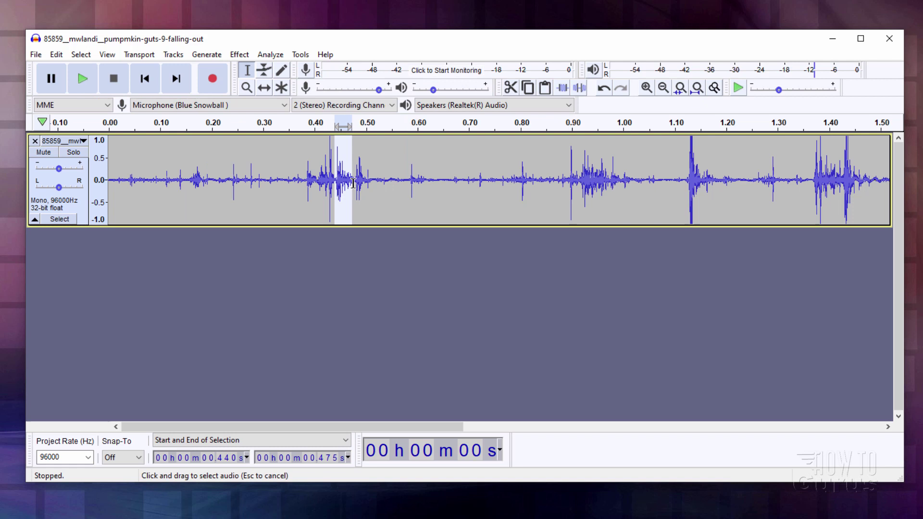
key("space")
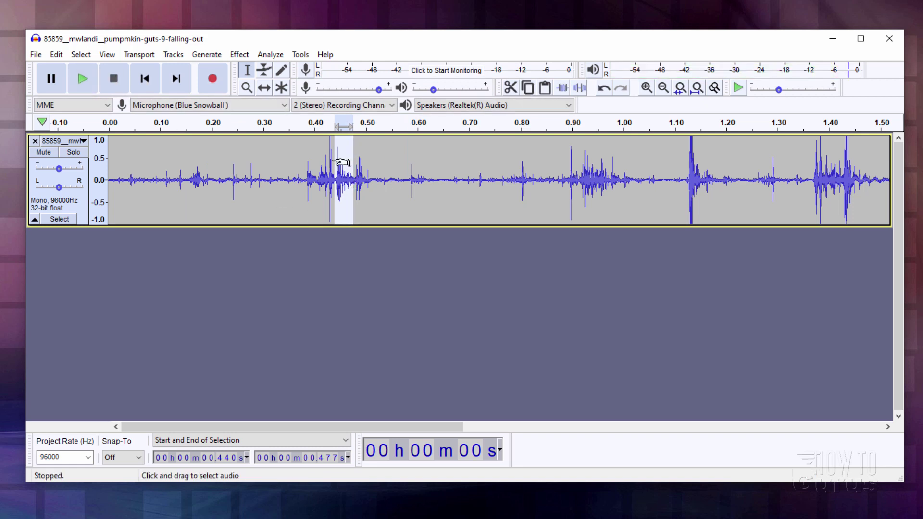
left_click(86, 82)
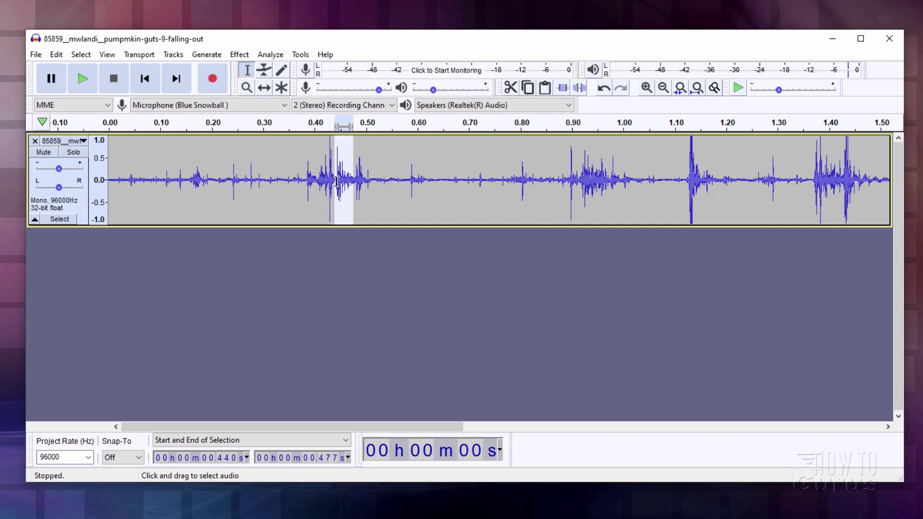
key("ctrl+c")
left_click(35, 55)
- Start a new Audacity project and add a mono audio track
left_click(48, 66)
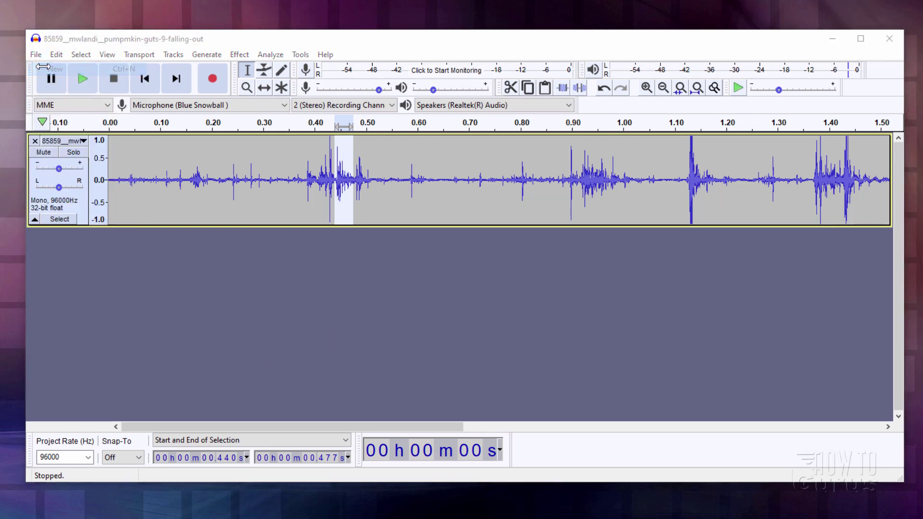
left_click_drag(185, 63, 216, 73)
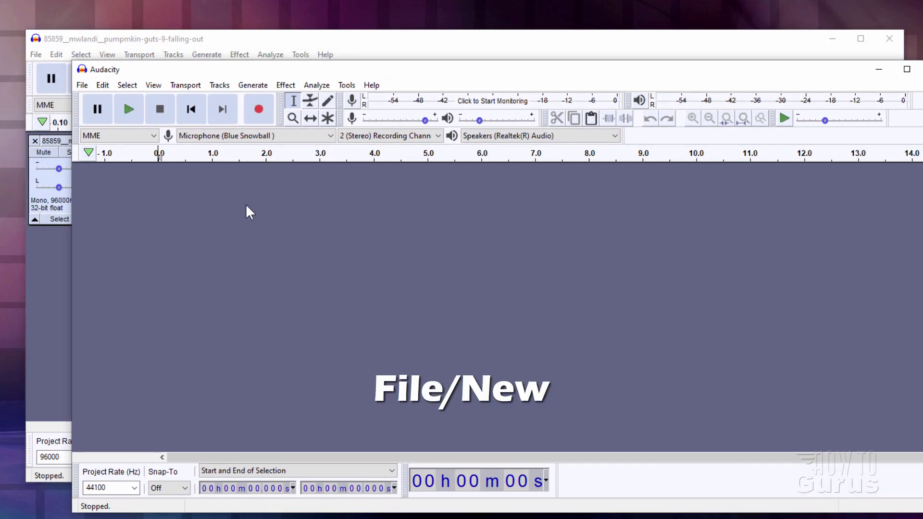
left_click(220, 85)
mouse_move(268, 100)
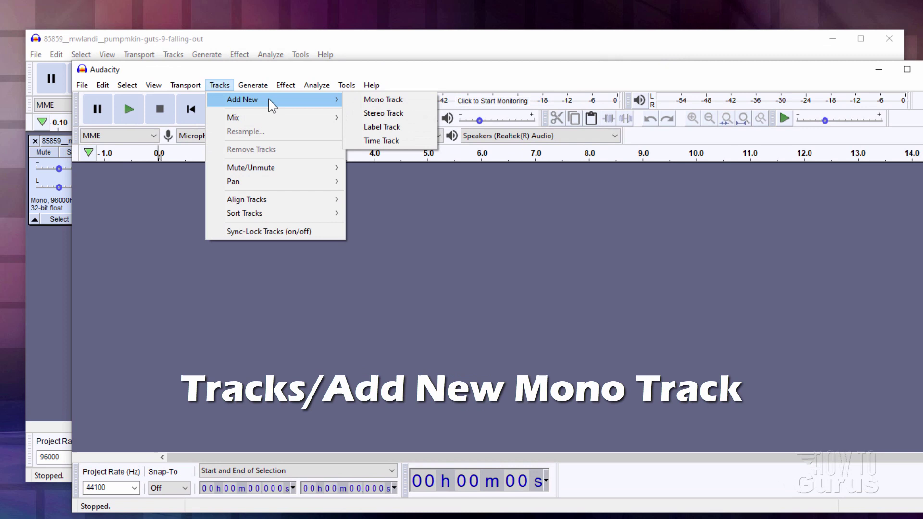
left_click(385, 99)
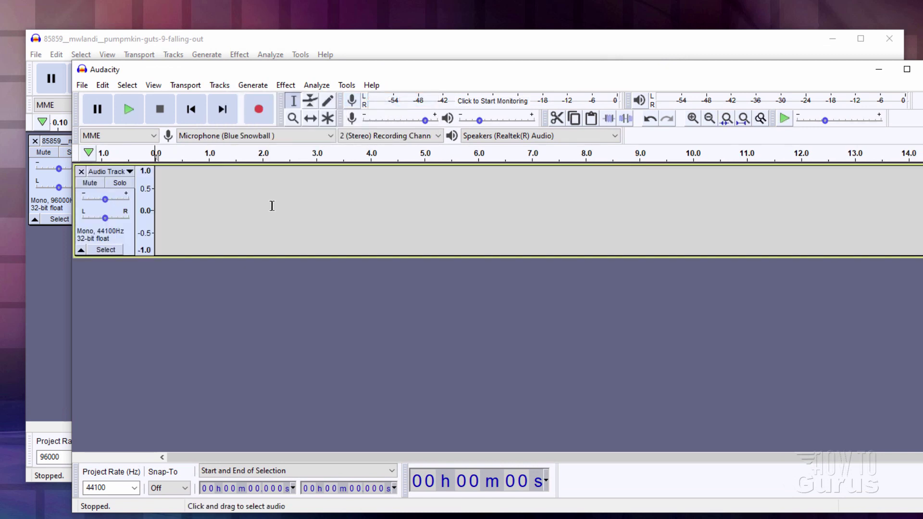
- Paste the 0.038 s clip, zoom in on it, and raise the track gain to +10 dB
key("ctrl+v")
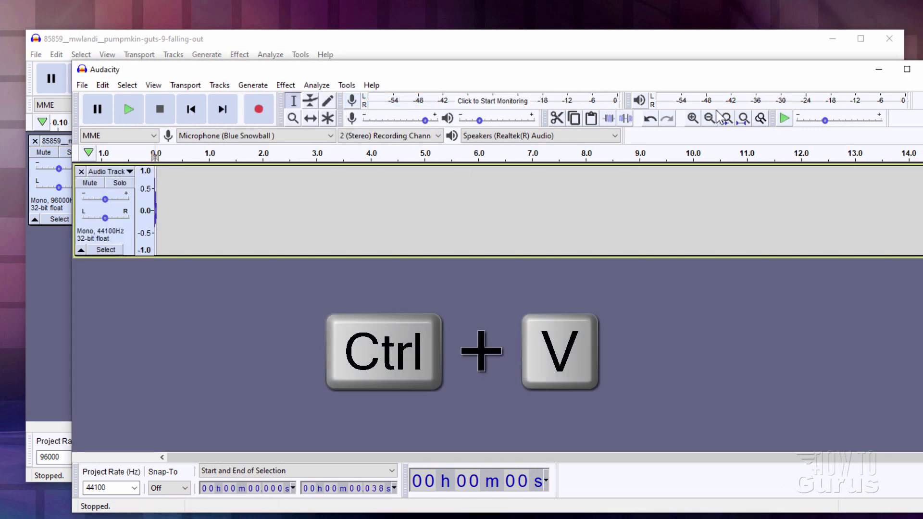
left_click(692, 119)
left_click(692, 119)
left_click(692, 118)
left_click(692, 119)
left_click(693, 118)
left_click(692, 118)
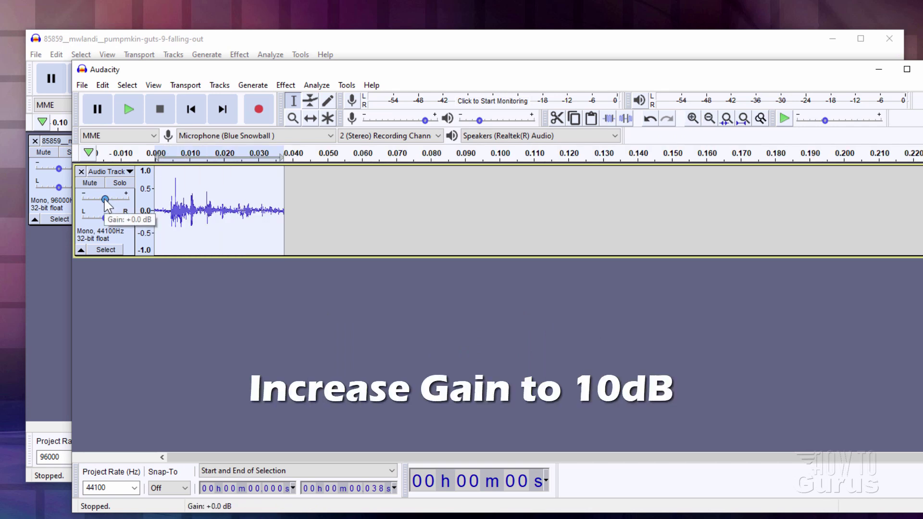
left_click_drag(104, 199, 116, 205)
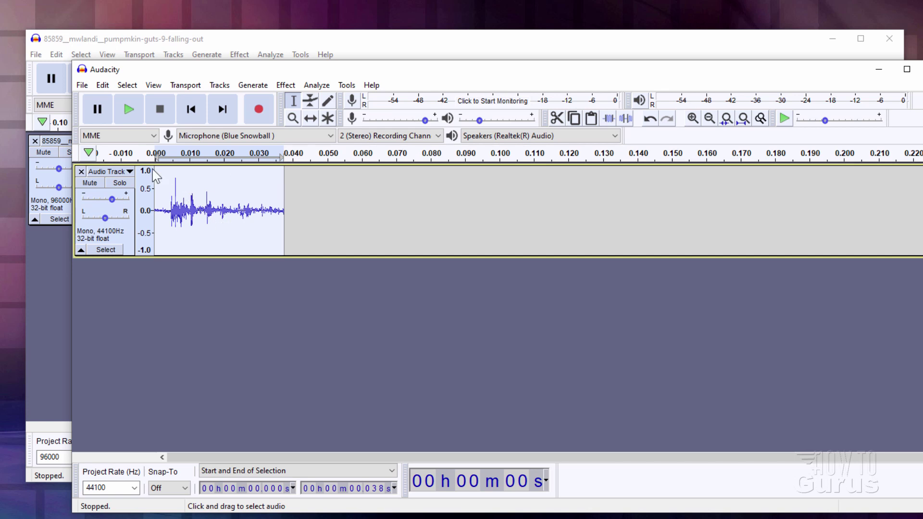
- Export the clip as Ogg Vorbis step1.ogg into assets\minecraft\sounds\block\honeyblock, with empty metadata
left_click(82, 86)
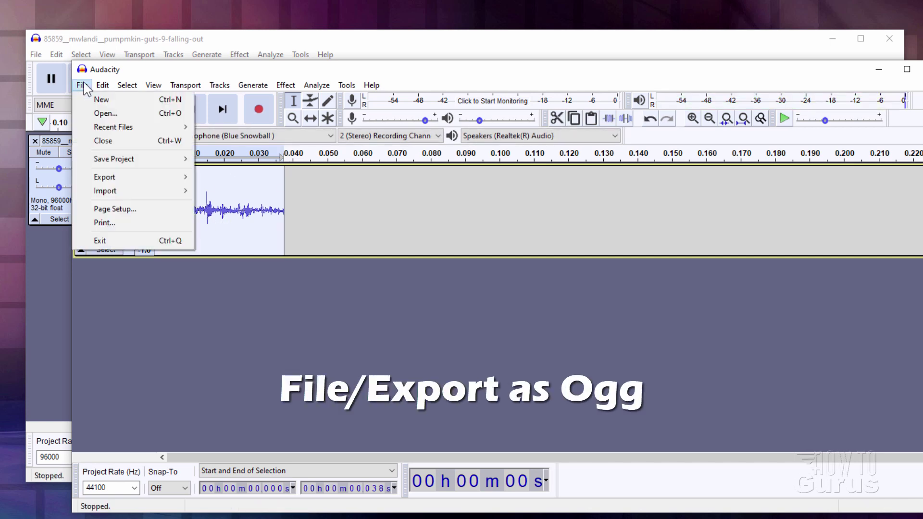
mouse_move(121, 179)
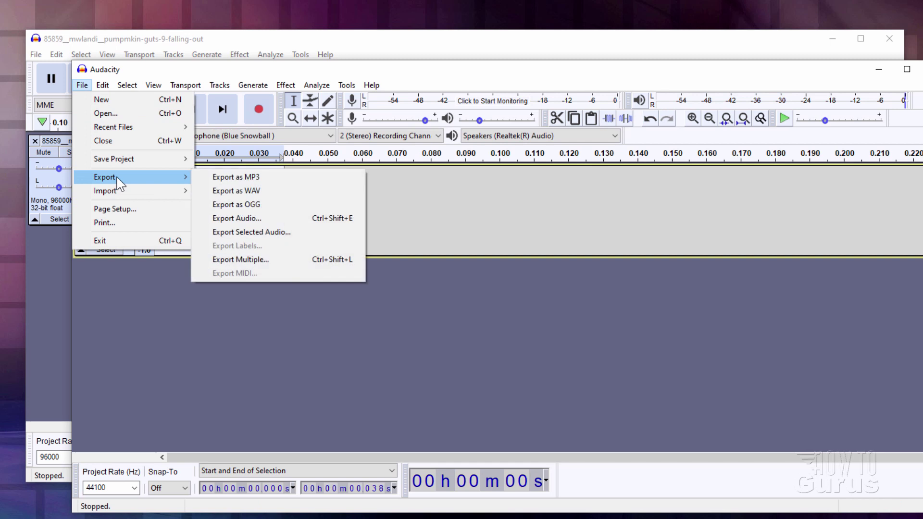
left_click(254, 207)
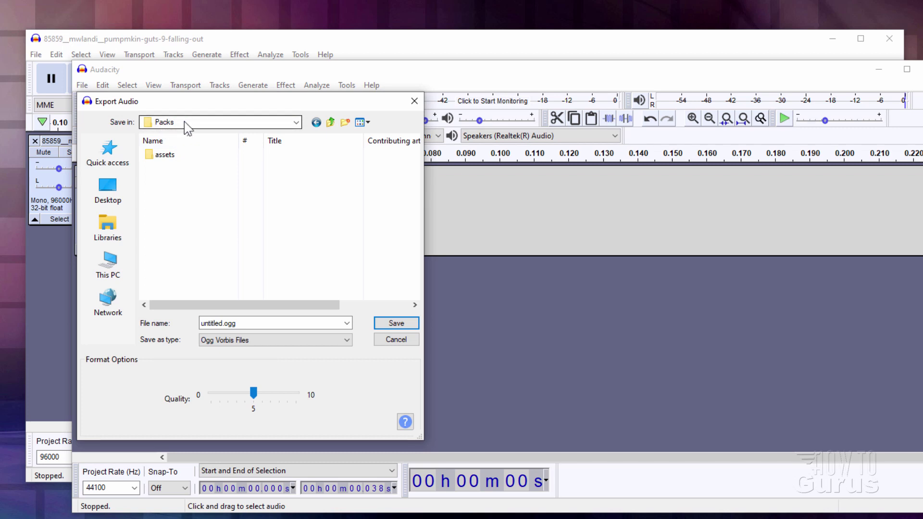
double_click(154, 159)
double_click(152, 157)
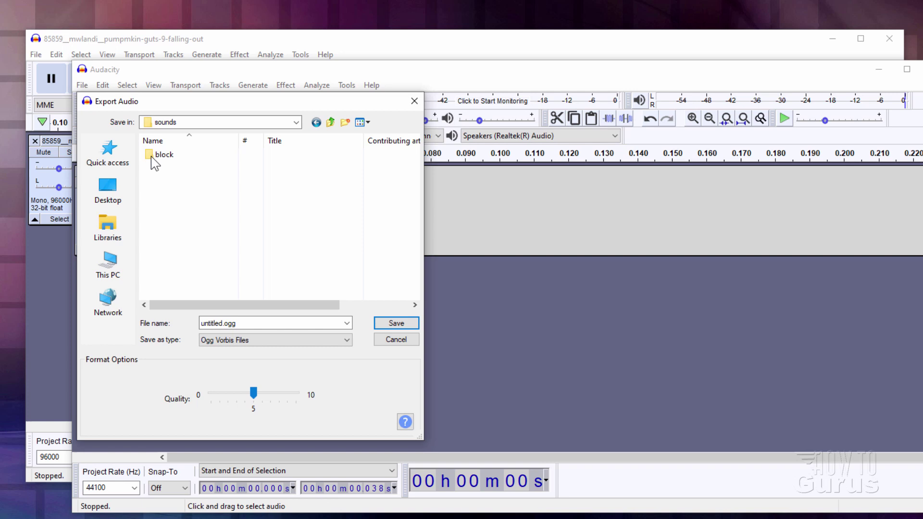
double_click(153, 159)
double_click(152, 144)
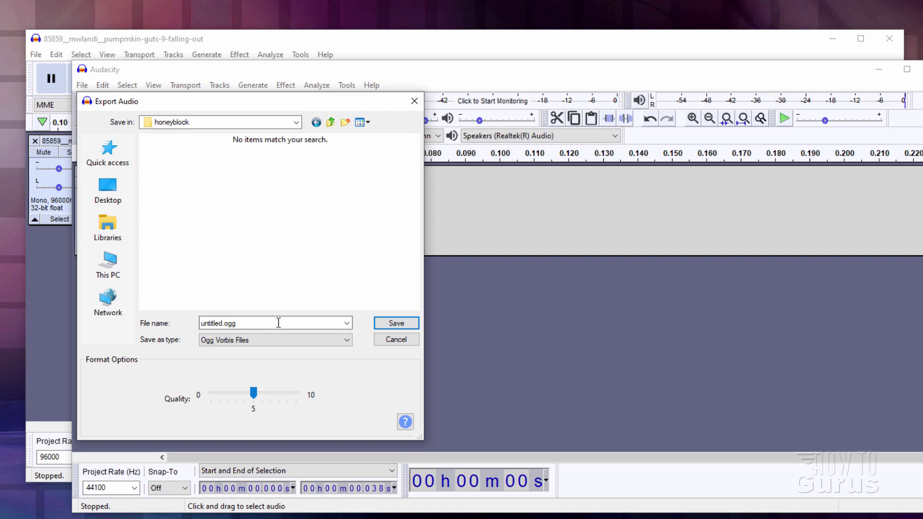
double_click(269, 323)
type("step1")
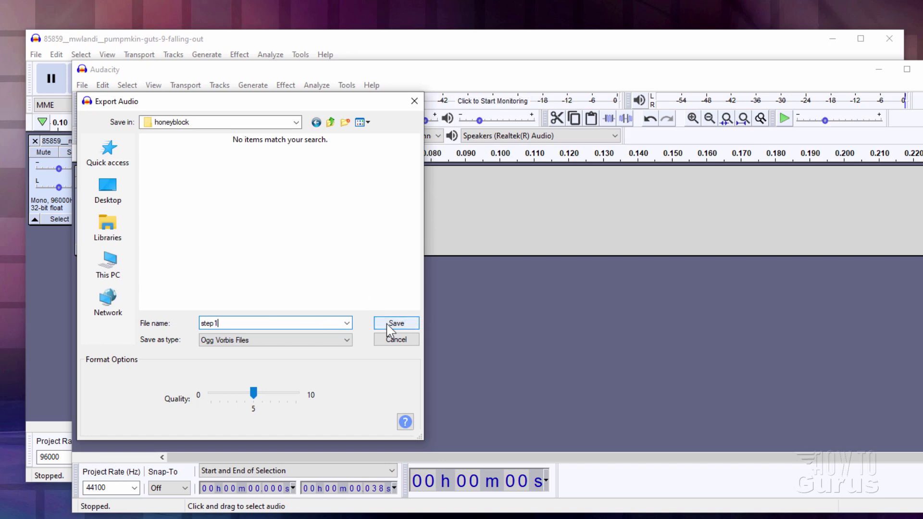
left_click(391, 322)
left_click(463, 383)
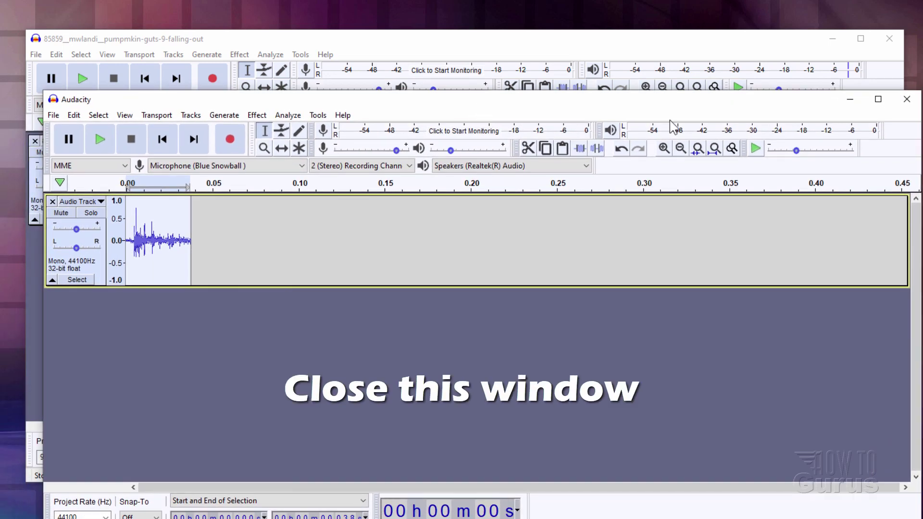
- Close the exported clip's project without saving, then audition a trial selection near 0.77–0.83 s
left_click(907, 99)
left_click(509, 322)
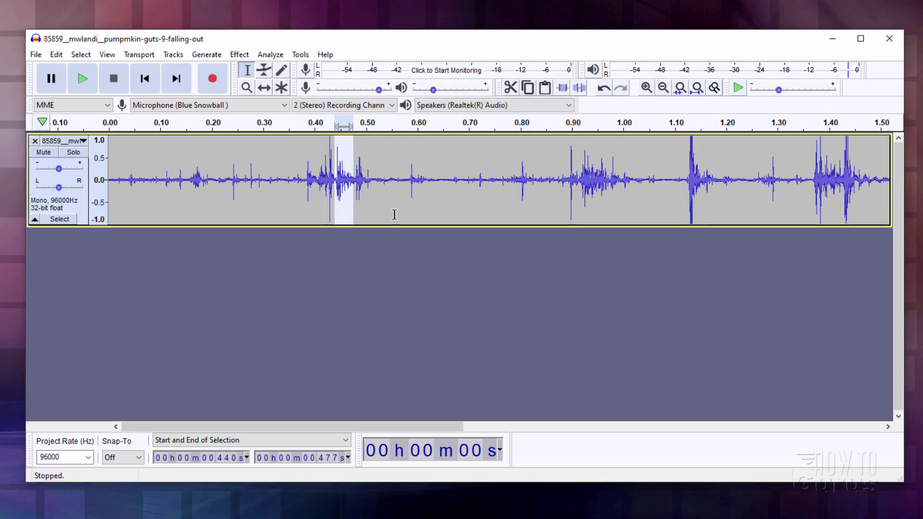
left_click_drag(506, 179, 536, 175)
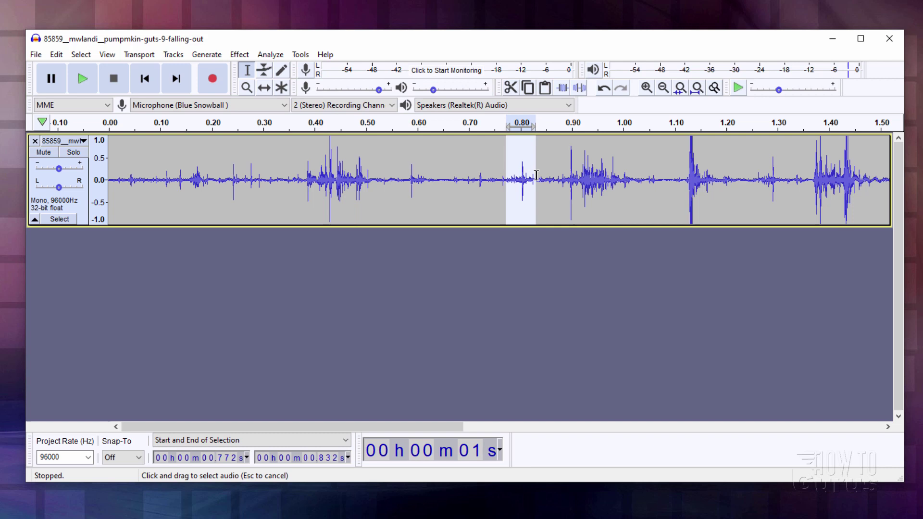
left_click(82, 79)
- Select, audition and copy the 1.261–1.308 s sound from the pumpkin-guts track
left_click_drag(440, 423, 542, 424)
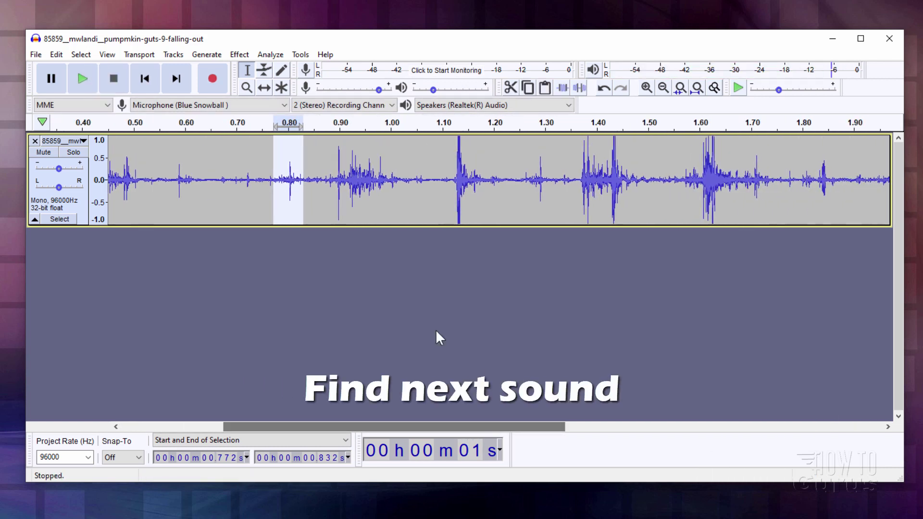
left_click_drag(475, 179, 499, 179)
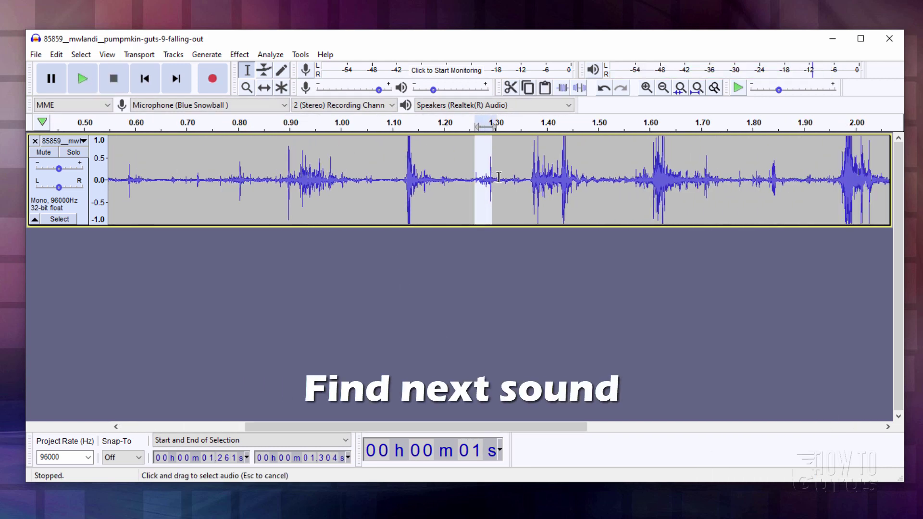
key("space")
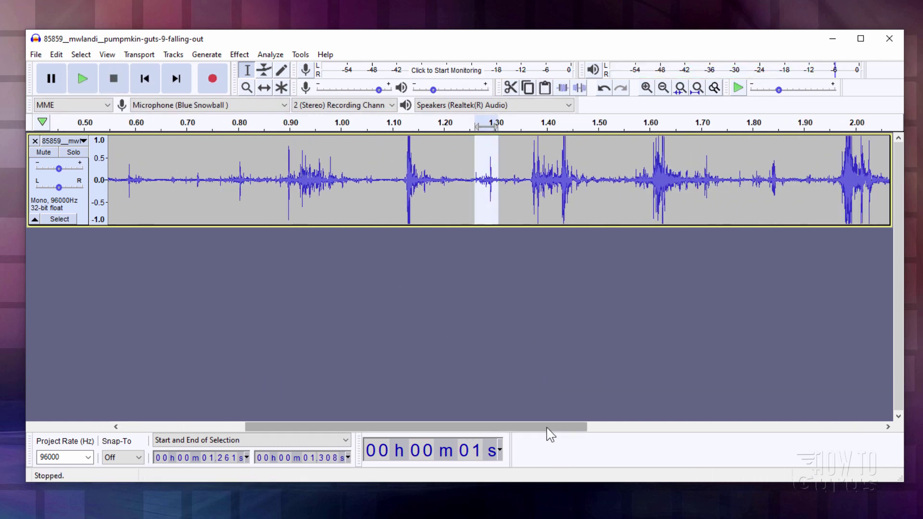
left_click_drag(547, 428, 622, 429)
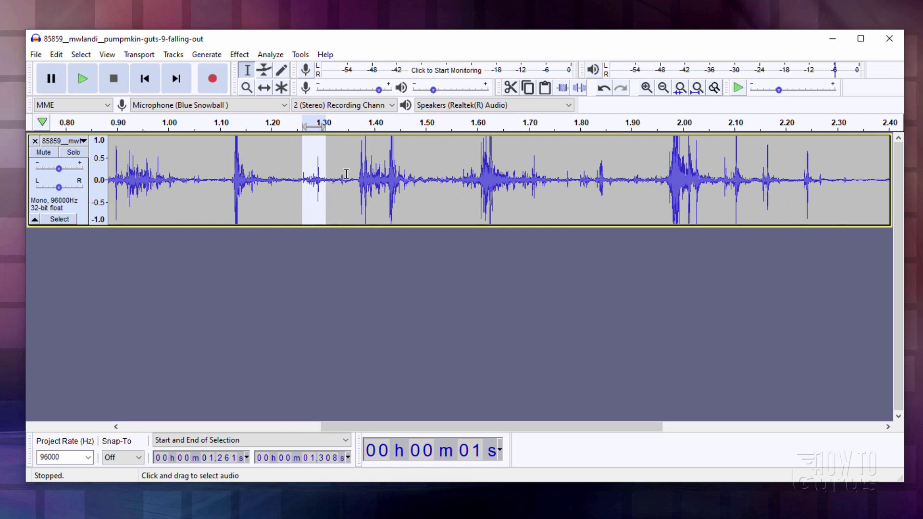
key("ctrl+c")
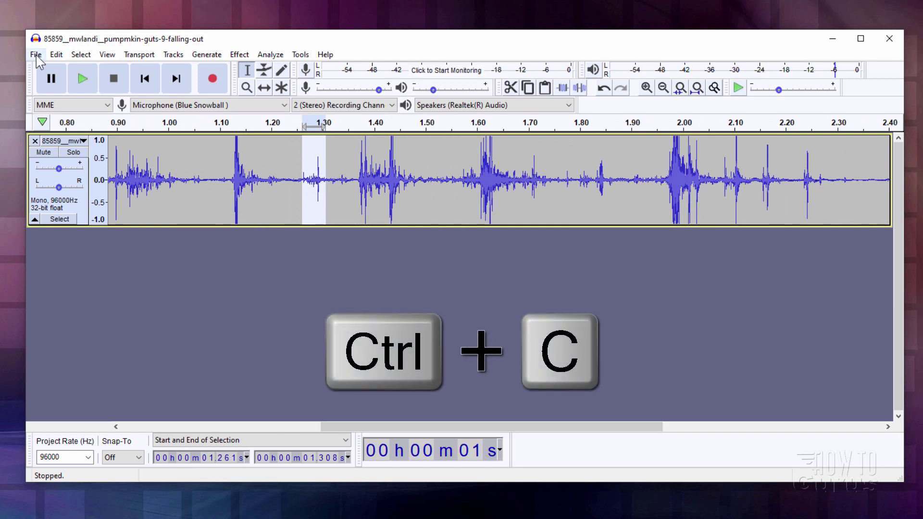
- Start a new Audacity project containing an empty mono track
left_click(36, 55)
left_click(56, 69)
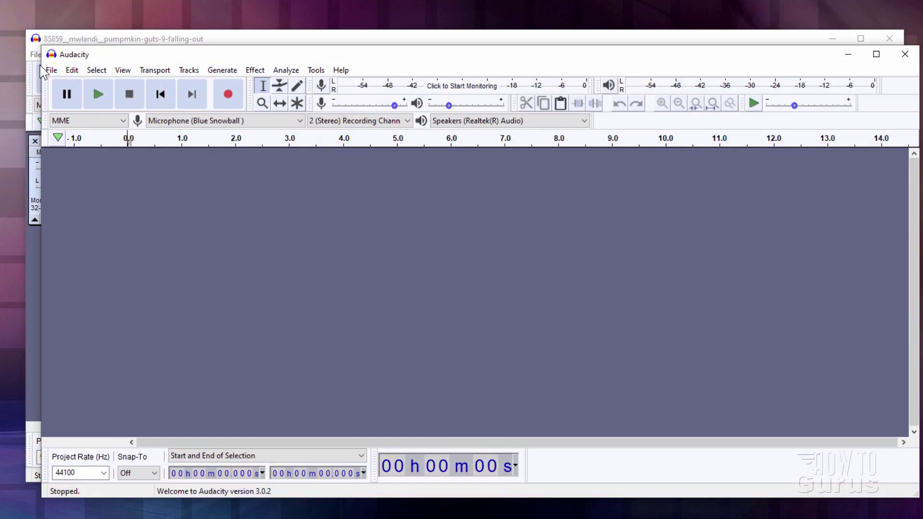
left_click(187, 70)
mouse_move(294, 87)
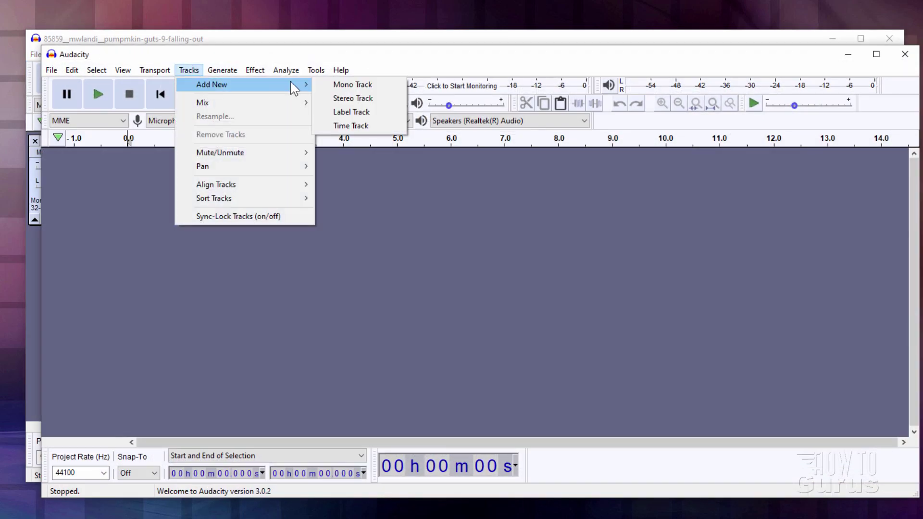
left_click(334, 85)
- Paste the copied 1.261–1.308 s sound into the mono track and zoom in on it
key("ctrl+v")
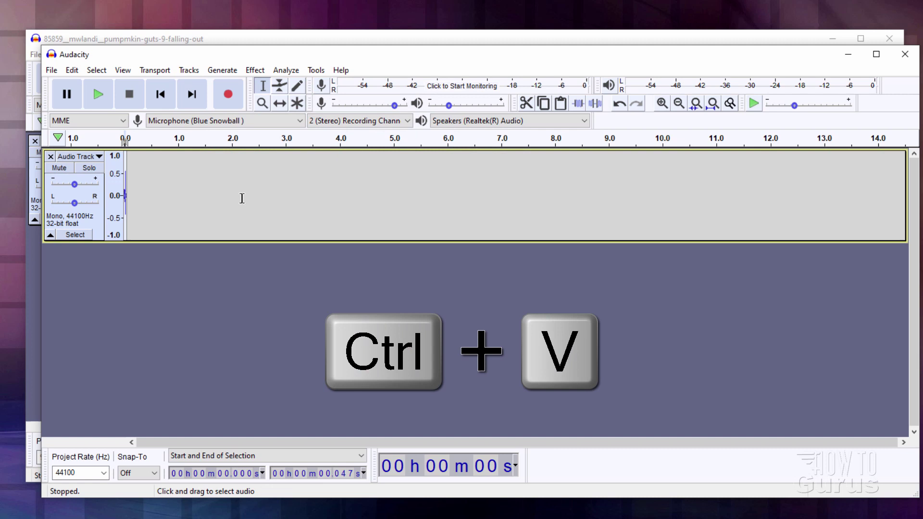
left_click(662, 103)
left_click(662, 104)
left_click(662, 104)
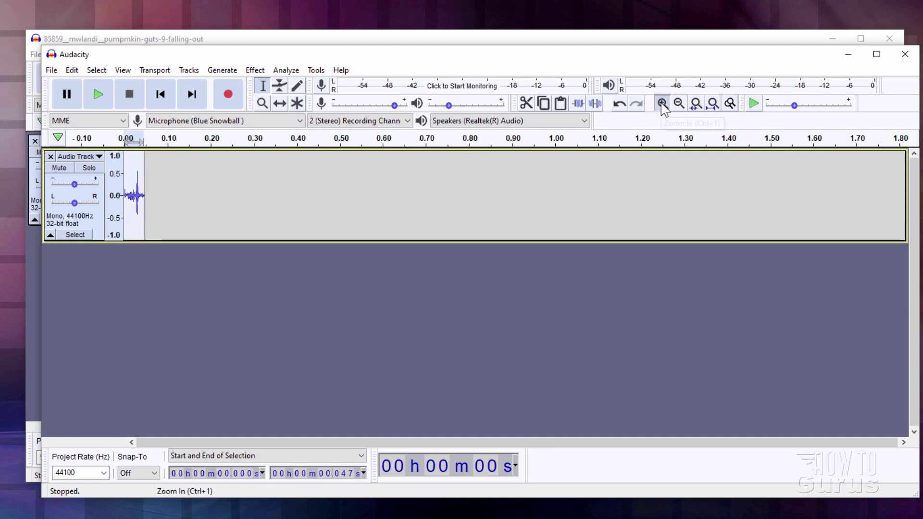
left_click(662, 103)
left_click(662, 103)
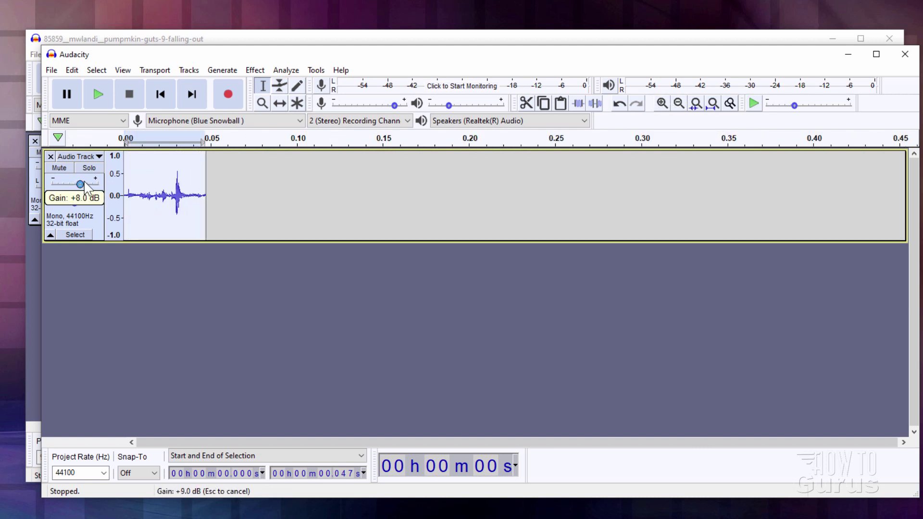
- Export the clip as step2.ogg beside step1.ogg in honeyblock, then discard its project
left_click(52, 71)
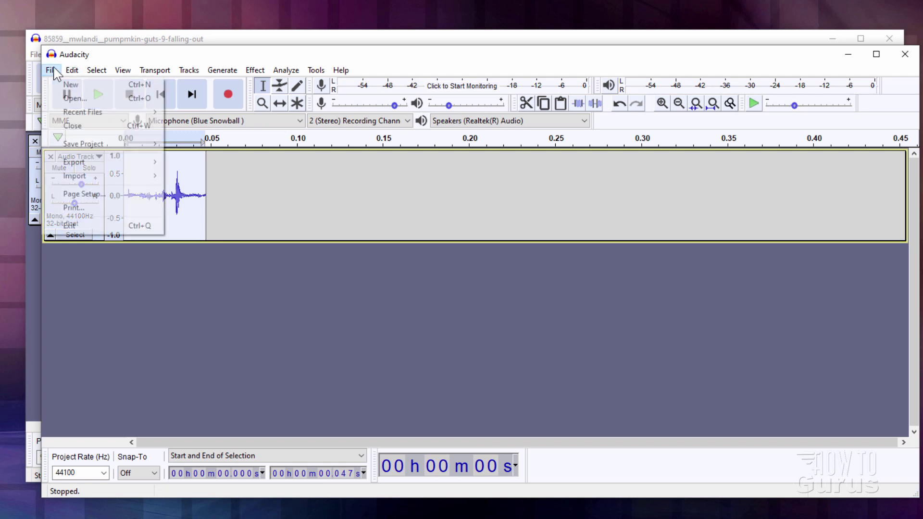
mouse_move(73, 162)
left_click(244, 187)
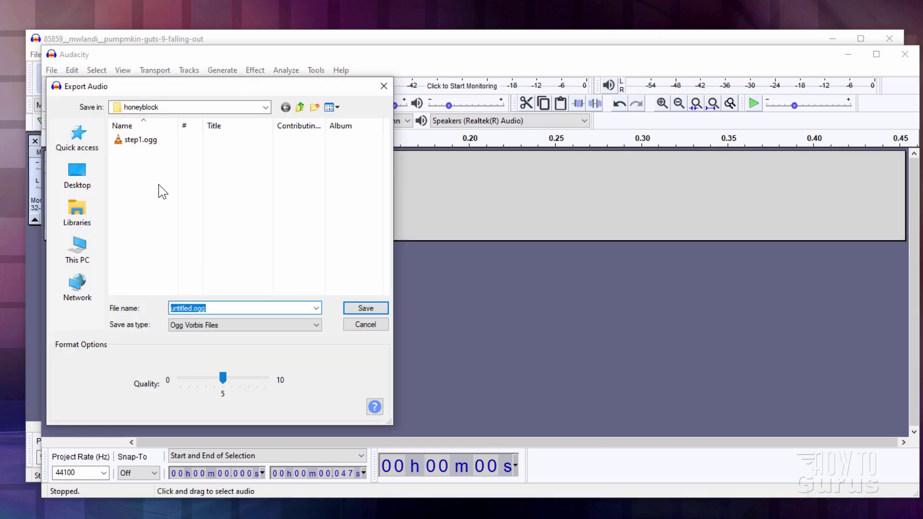
left_click(151, 140)
left_click(225, 307)
key("Right")
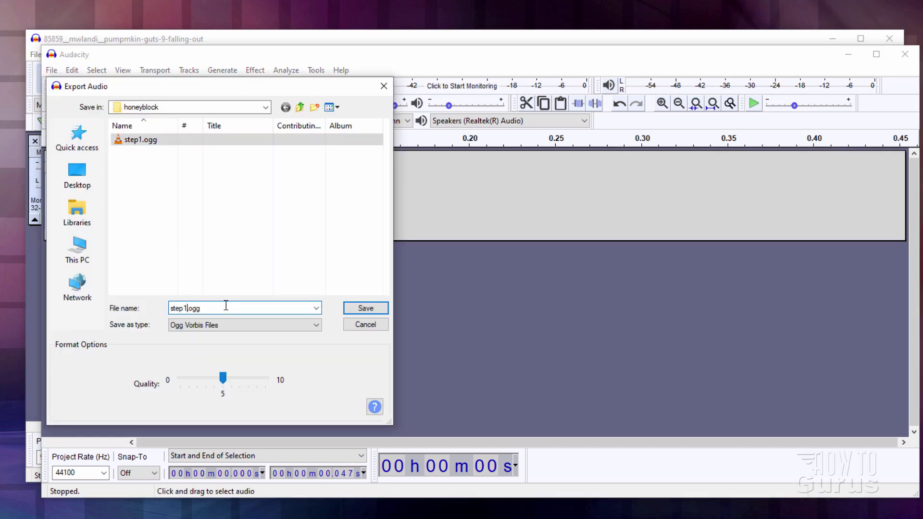
left_click(366, 308)
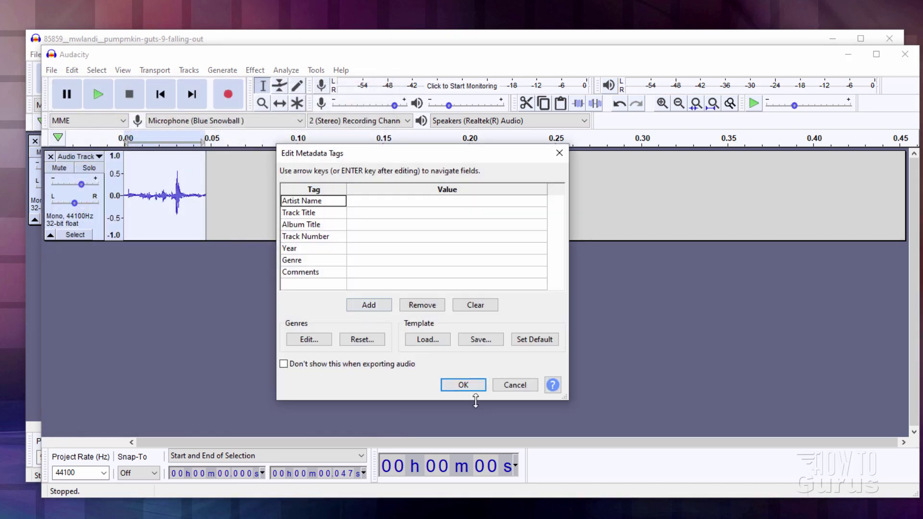
left_click(466, 385)
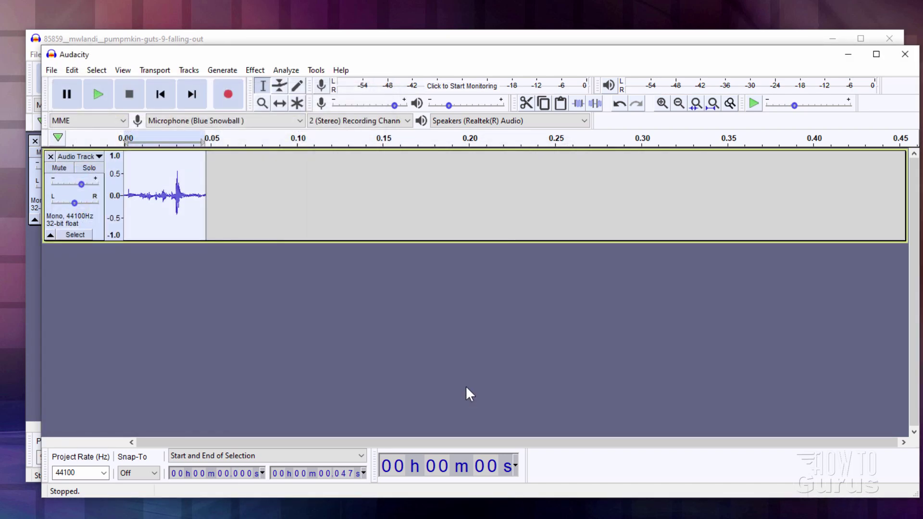
left_click(905, 54)
left_click(503, 274)
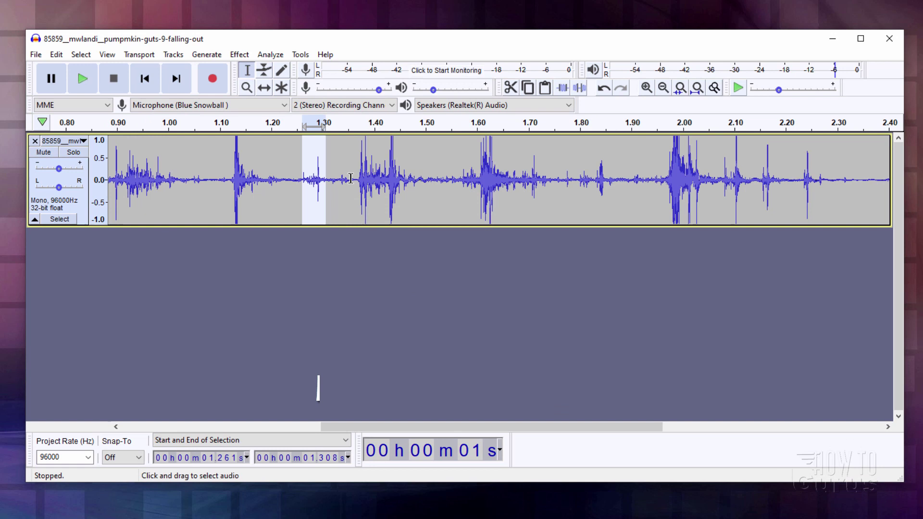
- Select, play and copy the third sound at 1.364–1.450 s
left_click_drag(355, 178, 402, 177)
left_click(82, 79)
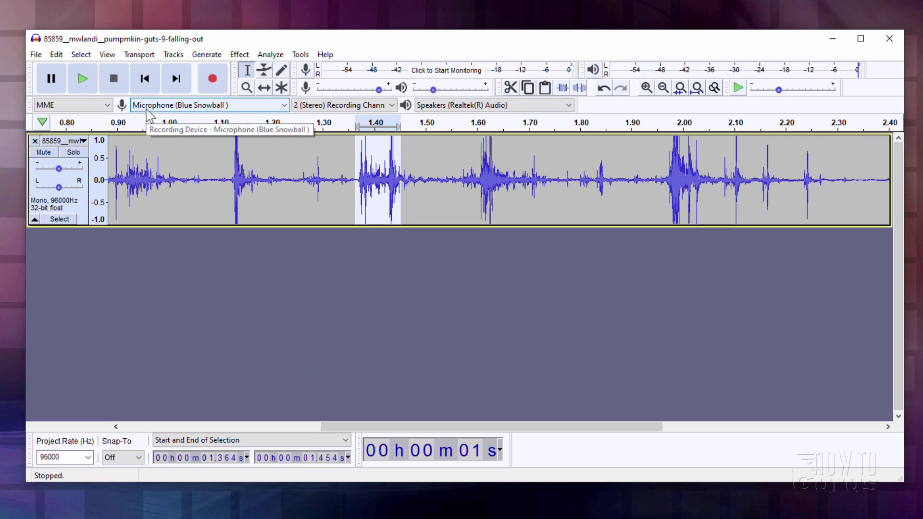
key("ctrl+c")
- Paste the third sound into a mono track of a new project and raise its gain
left_click(36, 54)
left_click(47, 71)
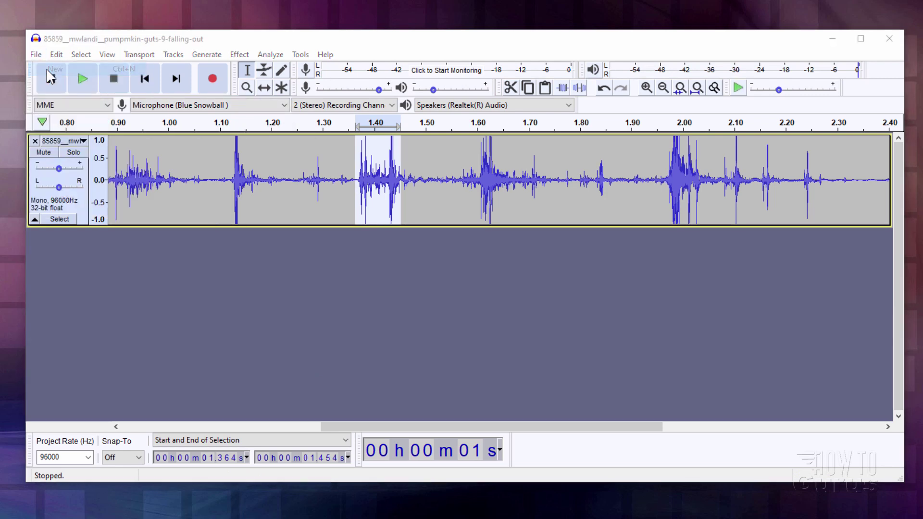
left_click(188, 70)
mouse_move(207, 83)
left_click(351, 84)
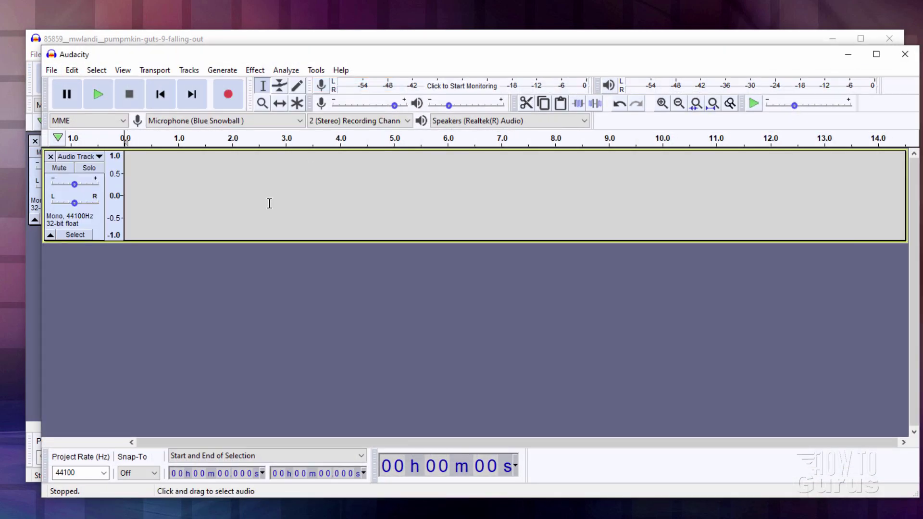
key("ctrl+v")
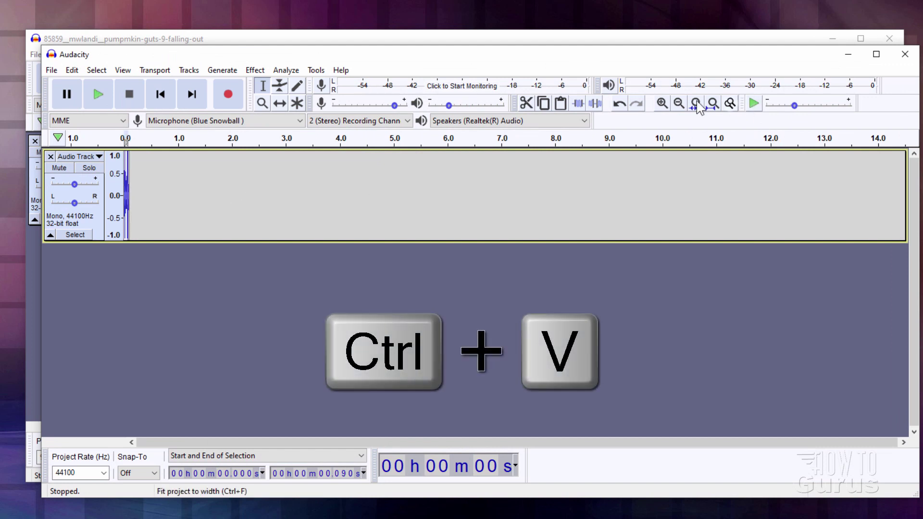
left_click(662, 104)
left_click(662, 103)
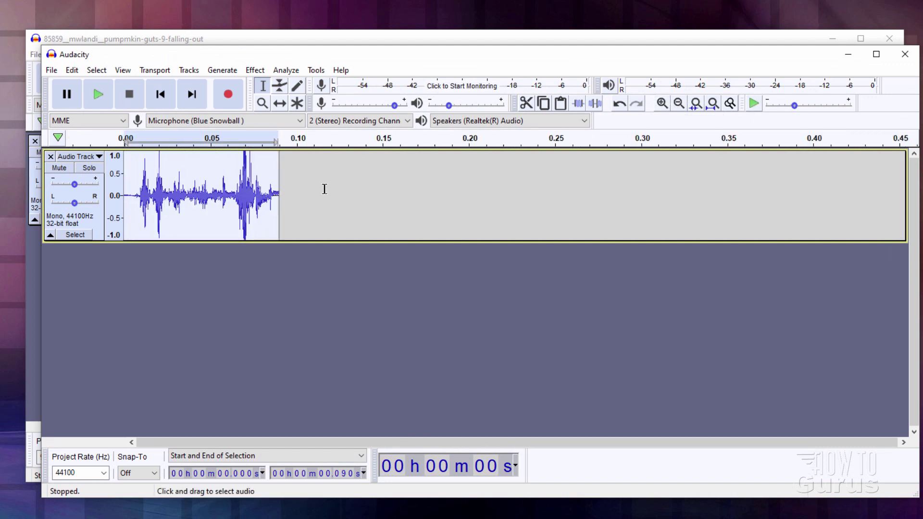
left_click_drag(75, 184, 81, 185)
- Export the clip as step3.ogg into honeyblock and close the untitled project unsaved
left_click(52, 70)
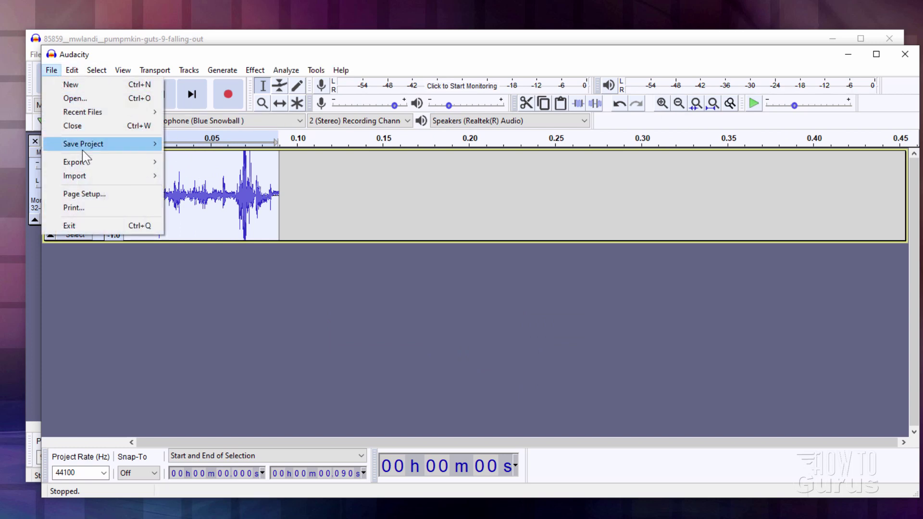
mouse_move(89, 166)
left_click(239, 189)
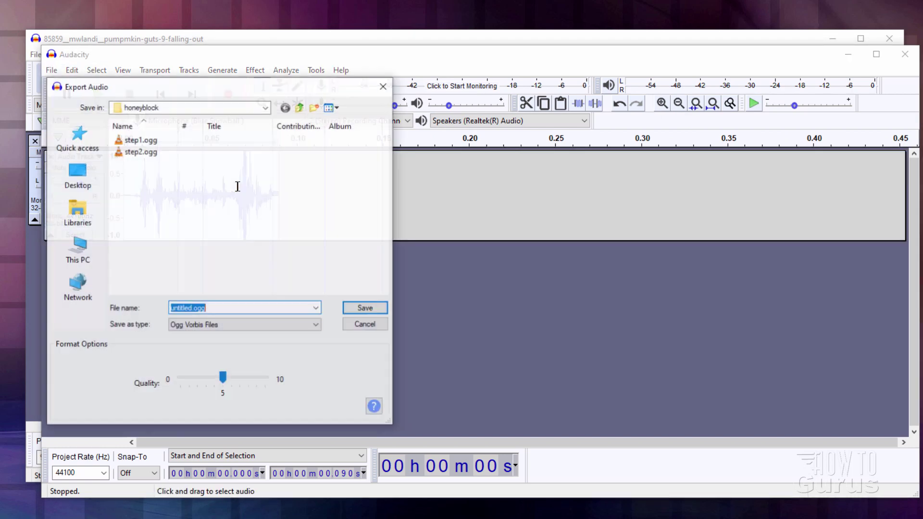
left_click(144, 152)
left_click(254, 306)
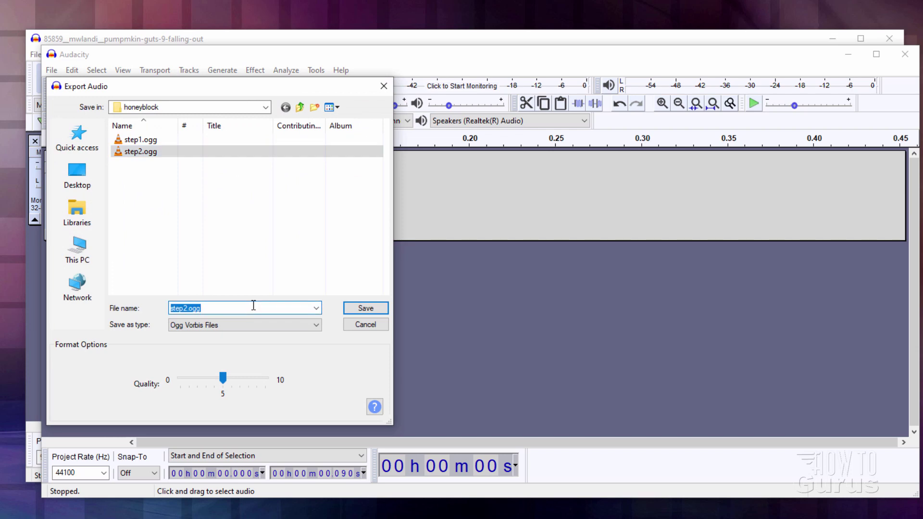
key("Home")
type("3")
key("Return")
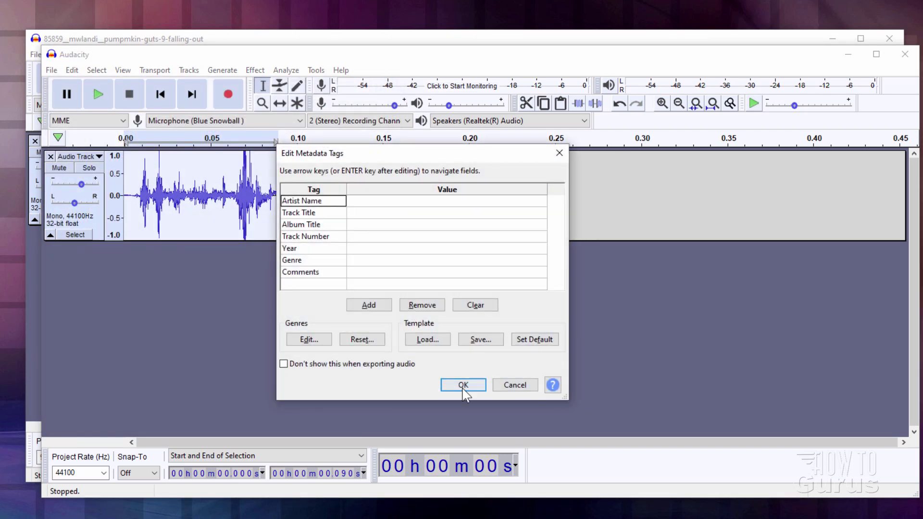
left_click(468, 385)
left_click(905, 57)
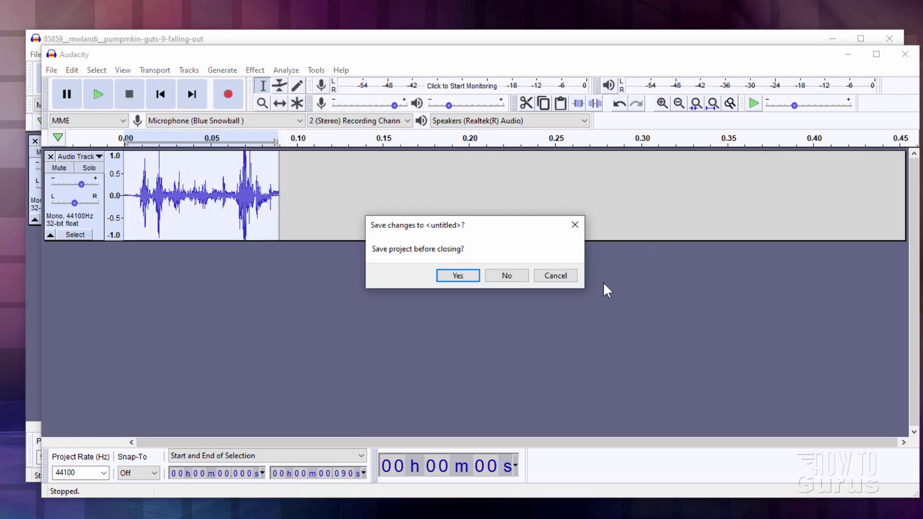
left_click(523, 275)
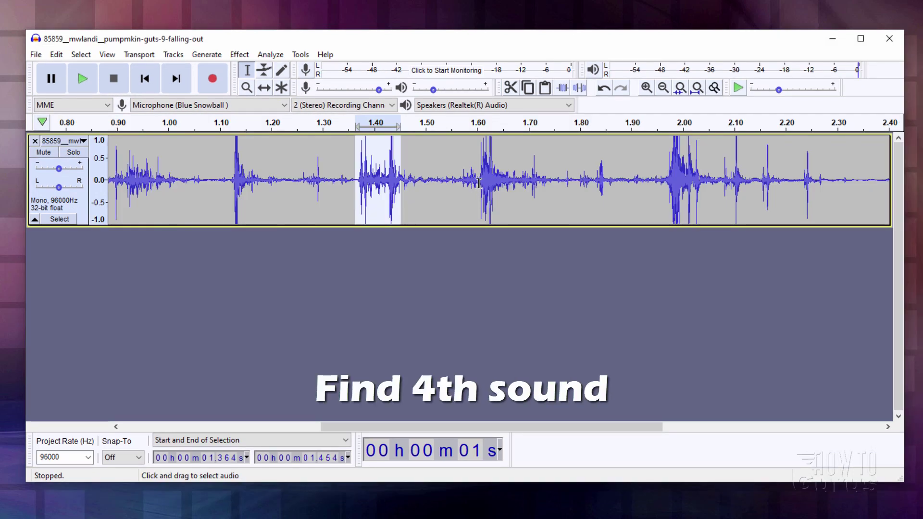
- Copy the fourth sound near 1.60 s into a new project's mono track and boost its gain to +9 dB
left_click_drag(479, 183, 510, 183)
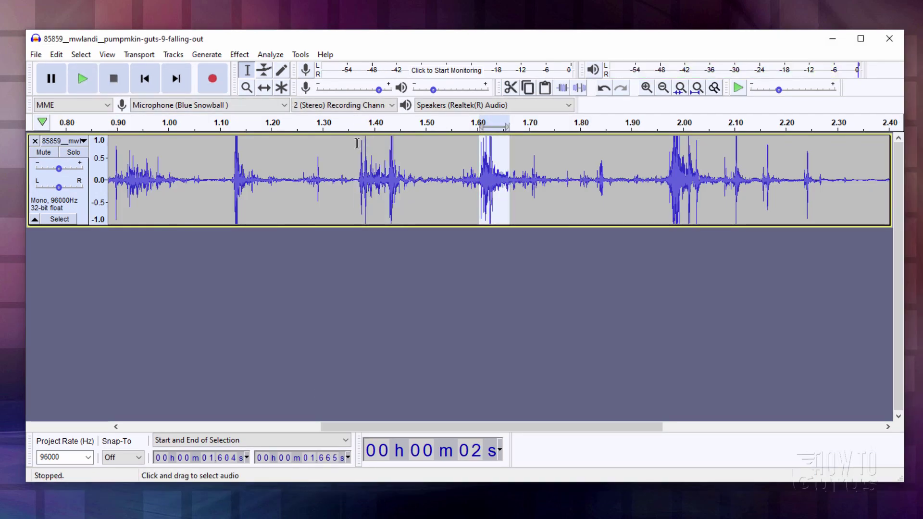
key("ctrl+c")
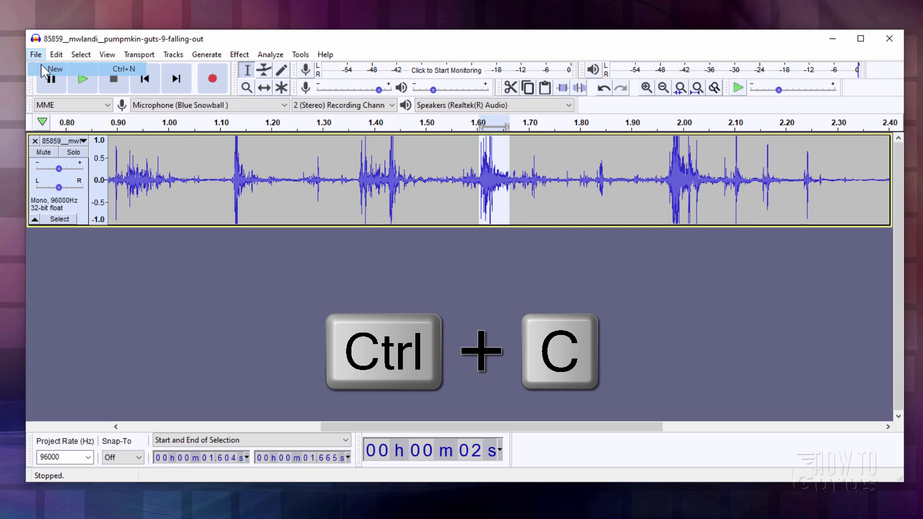
left_click(53, 69)
left_click(189, 70)
mouse_move(240, 84)
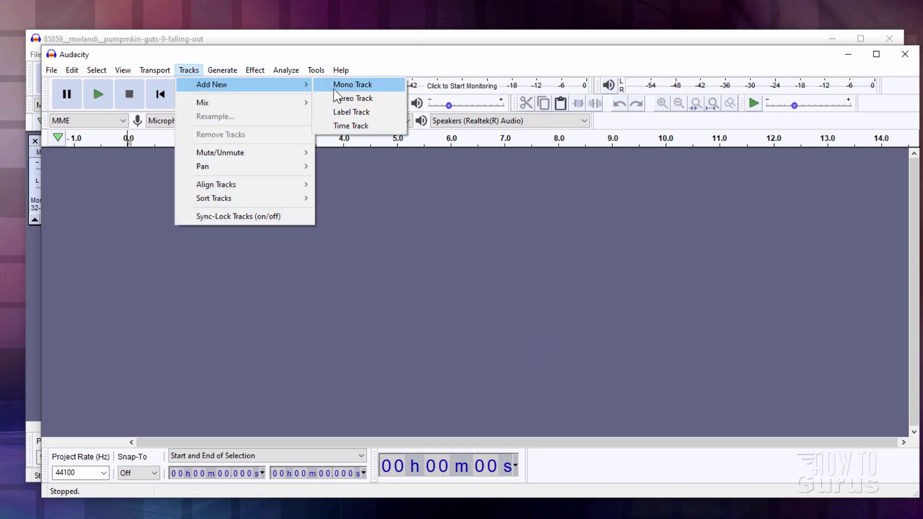
left_click(335, 87)
key("ctrl+v")
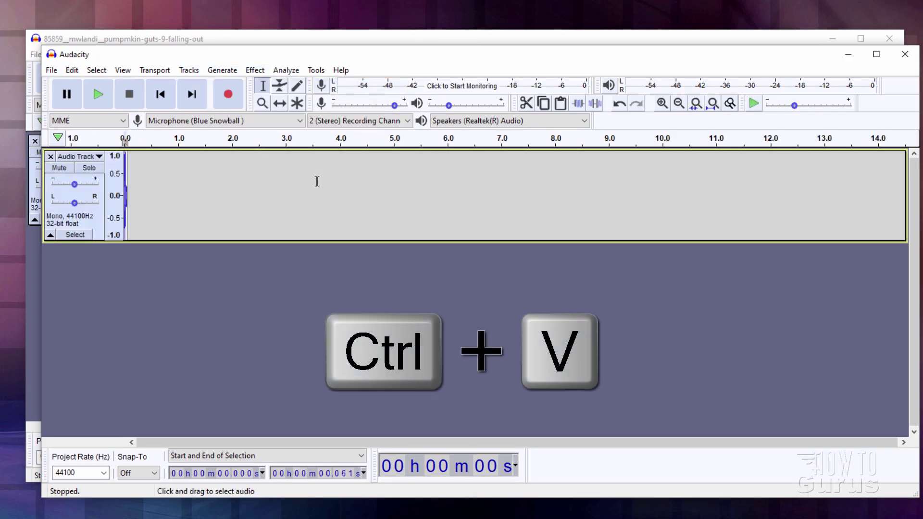
left_click(662, 103)
left_click(662, 104)
left_click(662, 103)
left_click(662, 103)
left_click(662, 104)
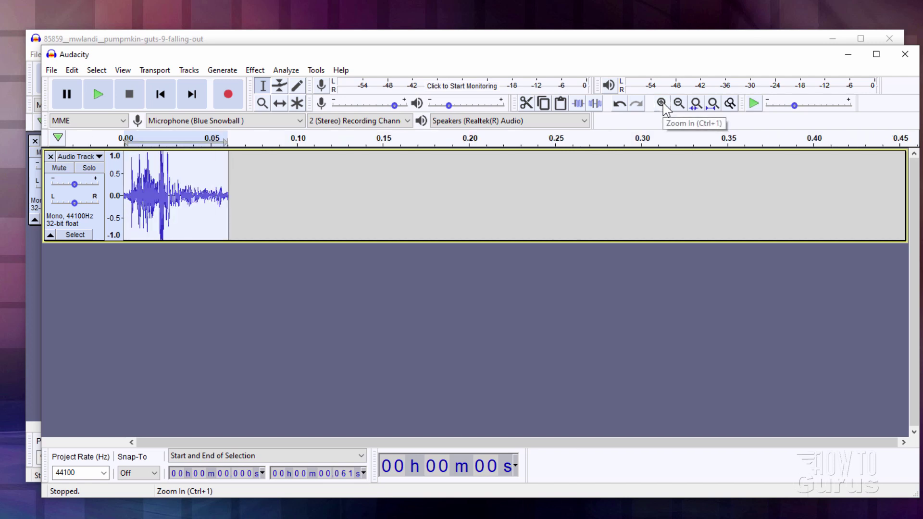
left_click(662, 104)
left_click_drag(74, 184, 90, 187)
- Export the clip as step4.ogg into honeyblock and discard the untitled project
left_click(52, 70)
mouse_move(74, 162)
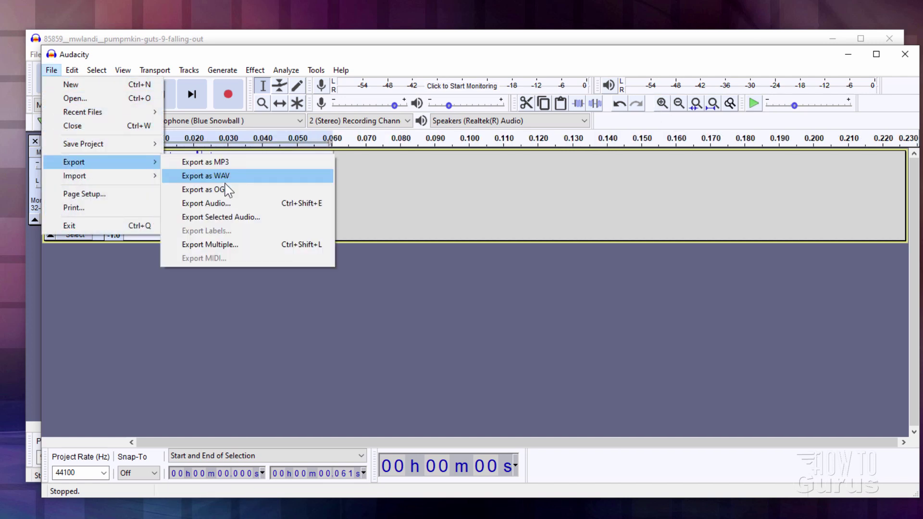
left_click(227, 191)
left_click(145, 164)
left_click(238, 308)
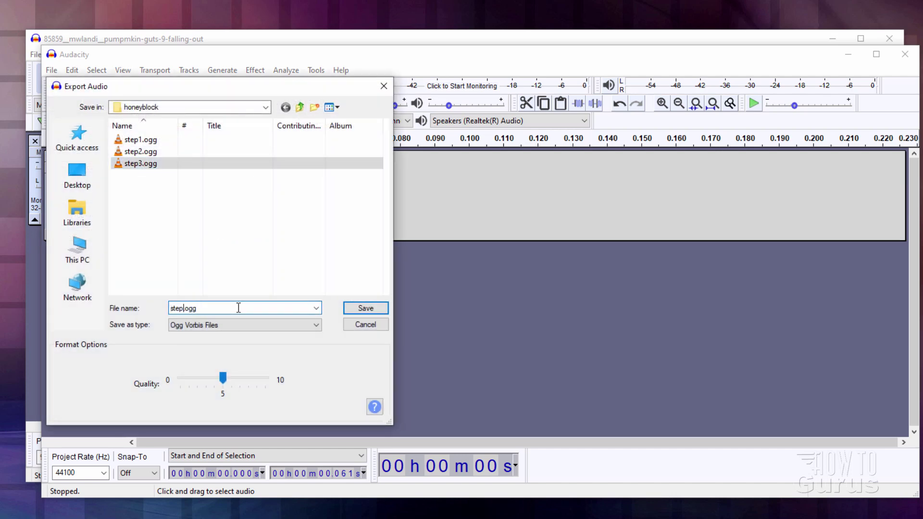
type("4")
key("Return")
left_click(464, 386)
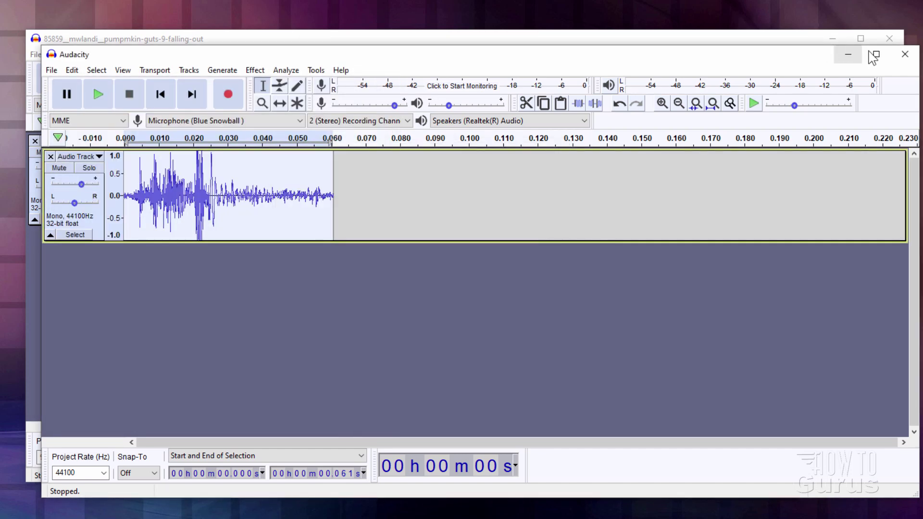
left_click(902, 55)
left_click(511, 277)
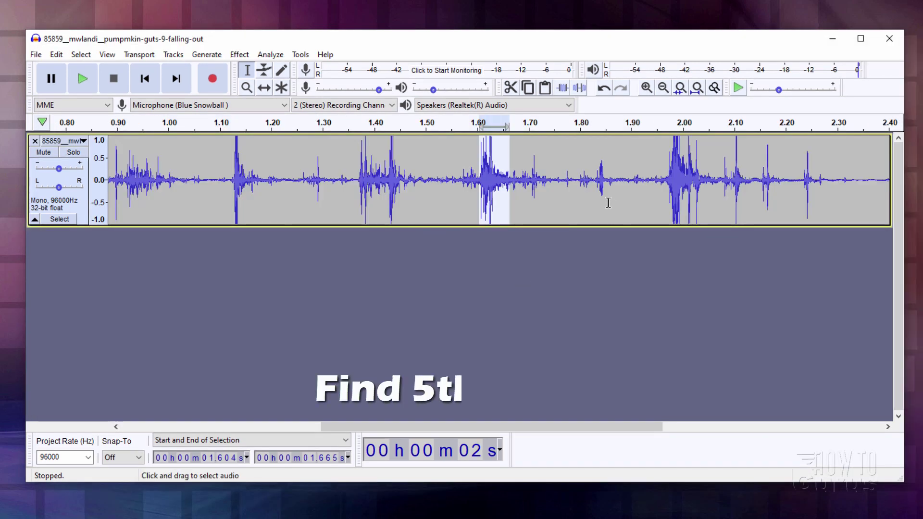
- Select, listen to and copy the fifth sound at 1.789–1.869 s
left_click_drag(574, 193, 614, 192)
left_click(81, 77)
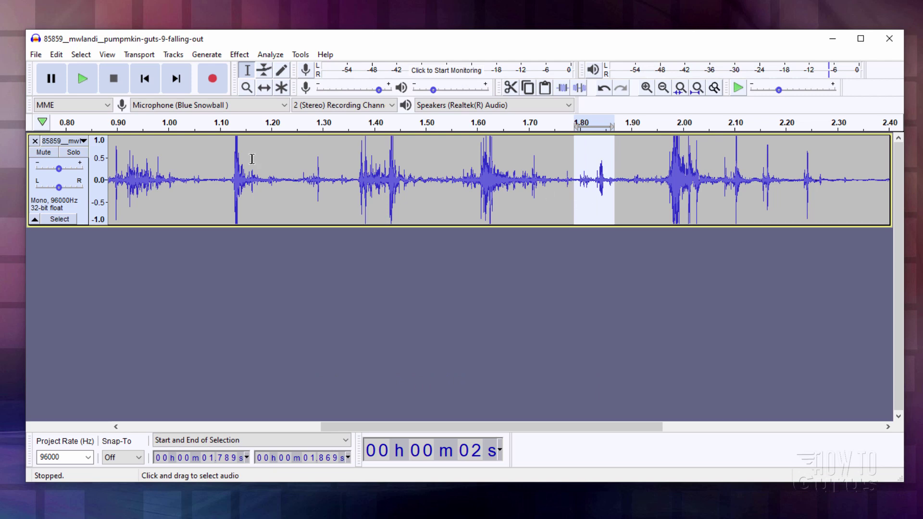
key("ctrl+c")
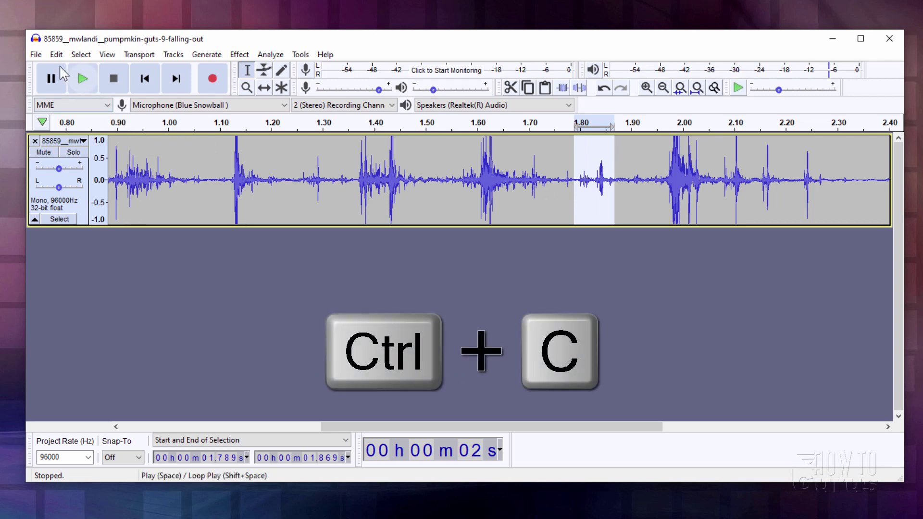
- Paste the fifth sound into a new project's mono track and set its gain to +6.0 dB
left_click(36, 54)
left_click(49, 68)
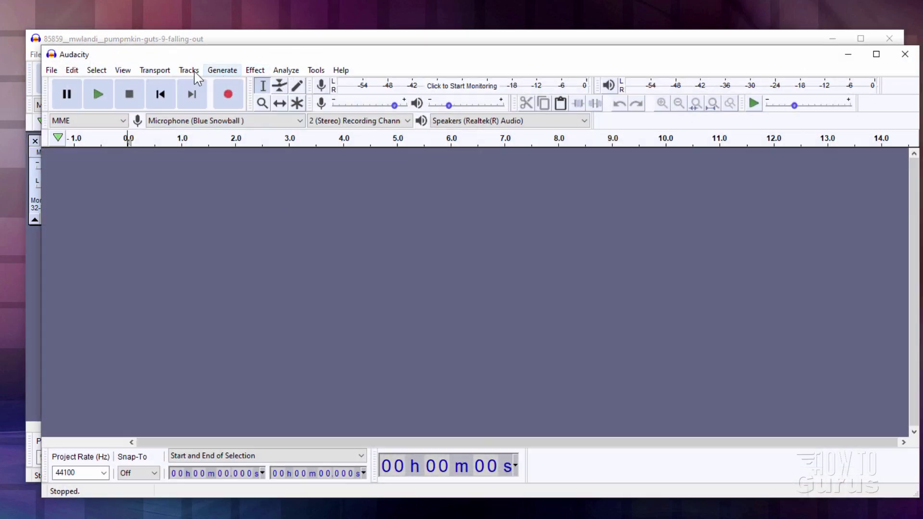
left_click(195, 72)
mouse_move(217, 84)
left_click(351, 83)
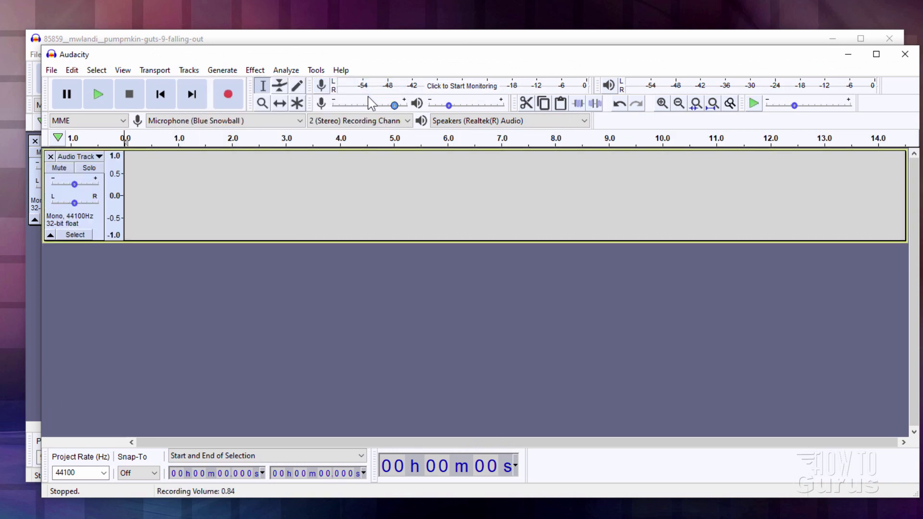
key("ctrl+v")
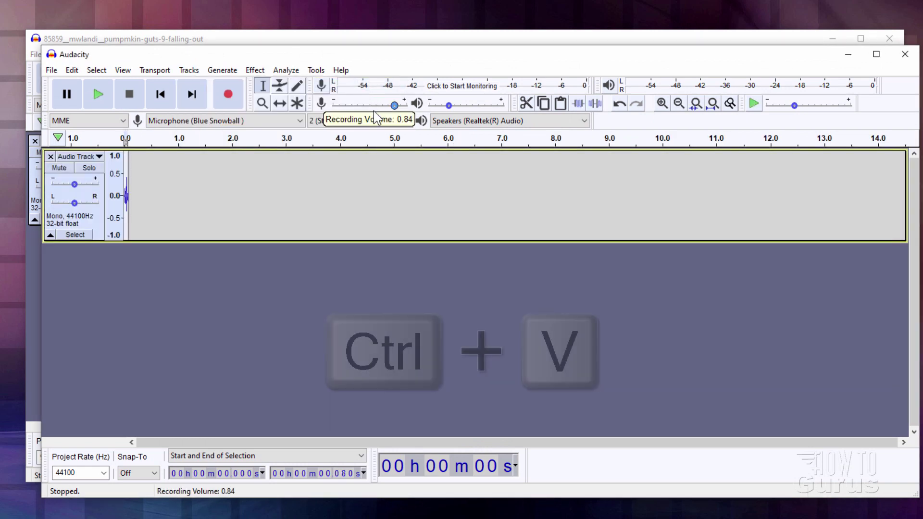
left_click(664, 107)
left_click(664, 106)
left_click(665, 107)
left_click(664, 106)
left_click(75, 185)
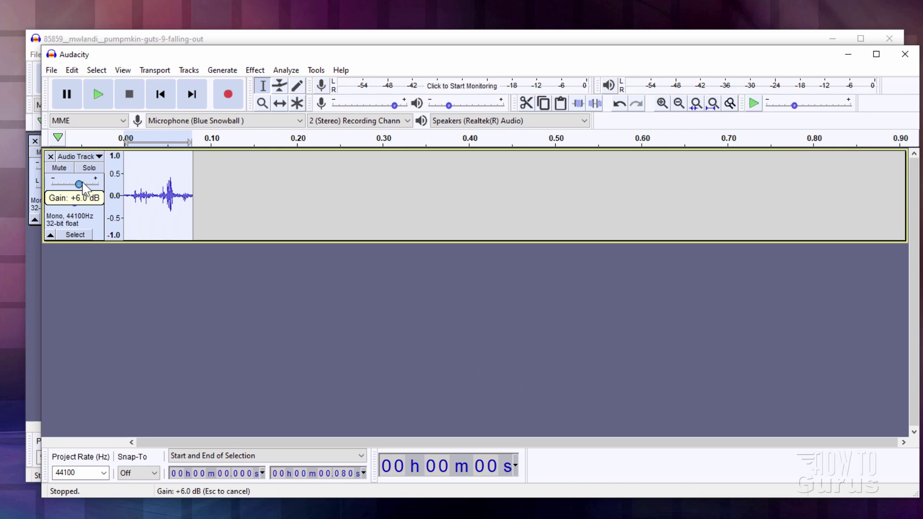
- Export the clip as step5.ogg into honeyblock and close the project window
left_click(51, 70)
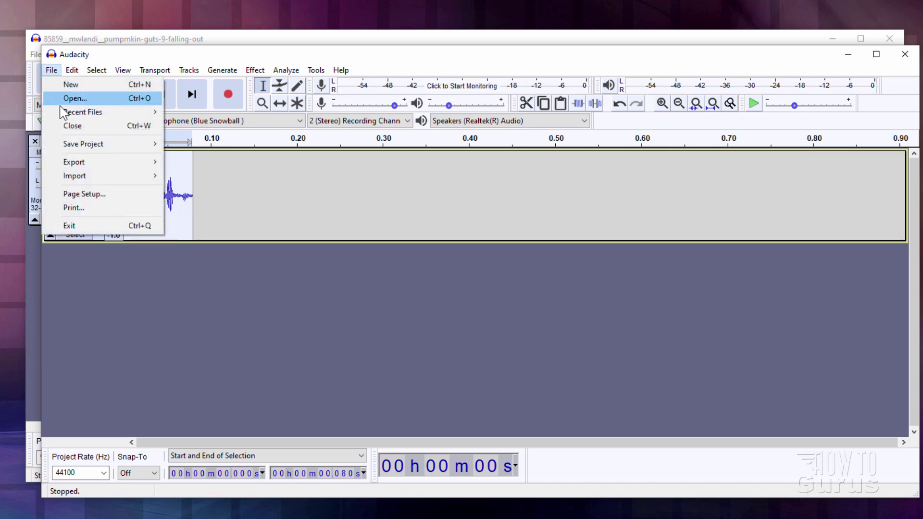
mouse_move(88, 164)
left_click(237, 191)
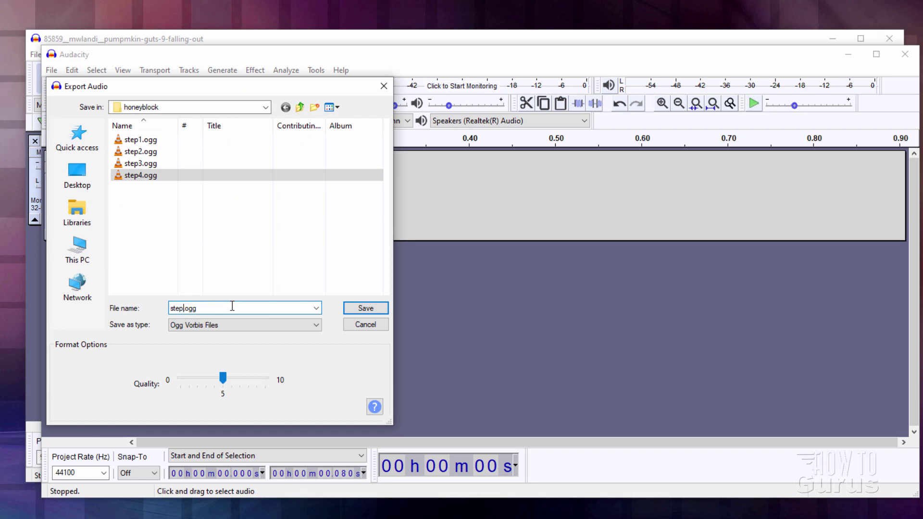
key("Return")
left_click(465, 384)
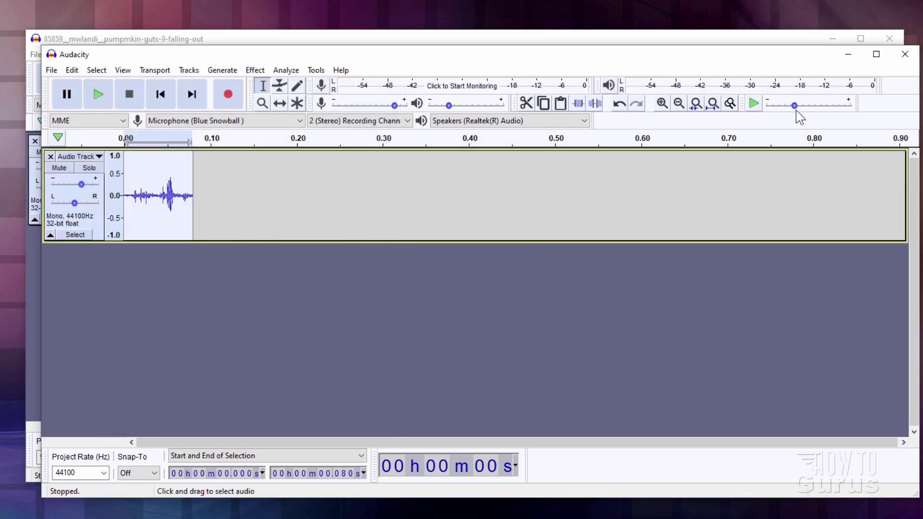
left_click(905, 54)
- Discard the untitled project and quit the pumpkin-guts project without saving
left_click(515, 277)
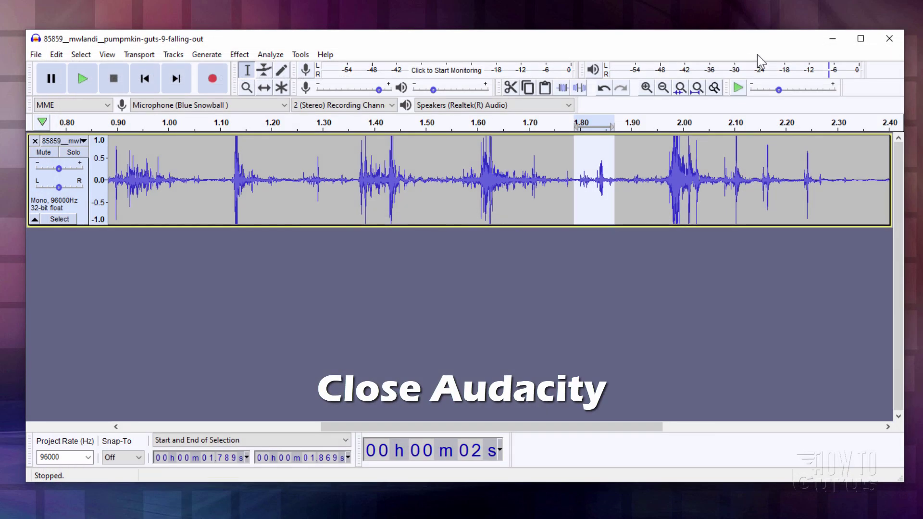
left_click(890, 38)
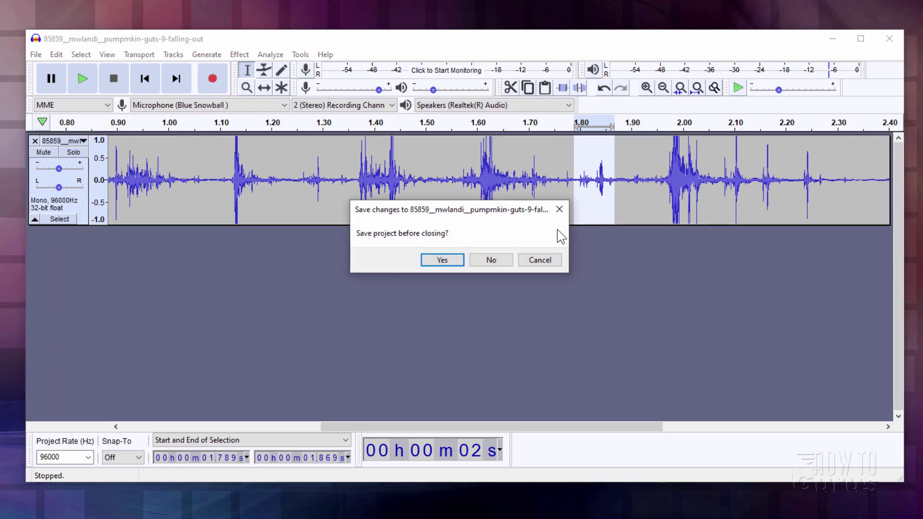
left_click(507, 260)
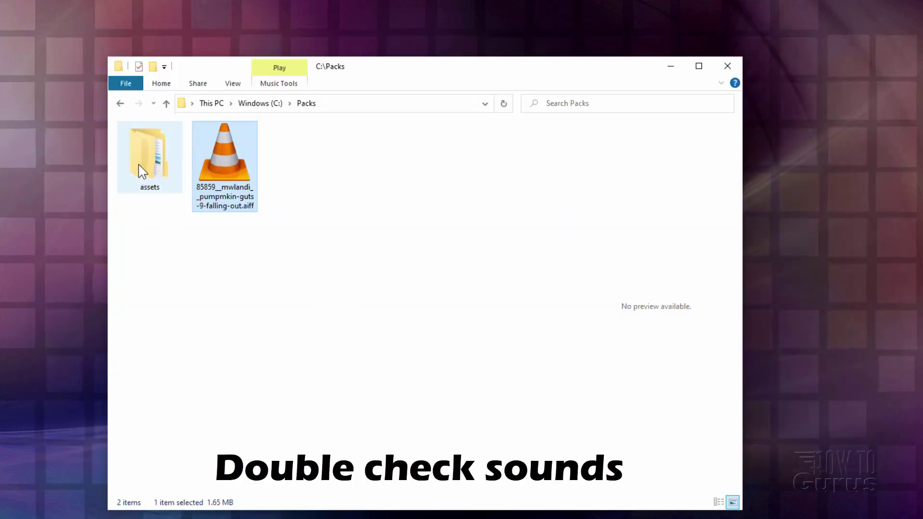
- Browse to assets\minecraft\sounds\block\honeyblock and show the files as large icons
double_click(139, 166)
double_click(137, 145)
double_click(137, 146)
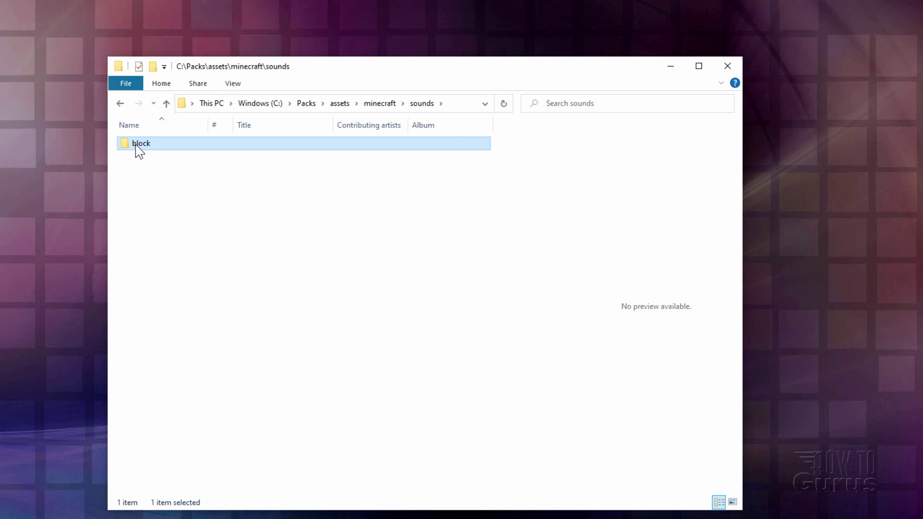
double_click(139, 144)
double_click(144, 145)
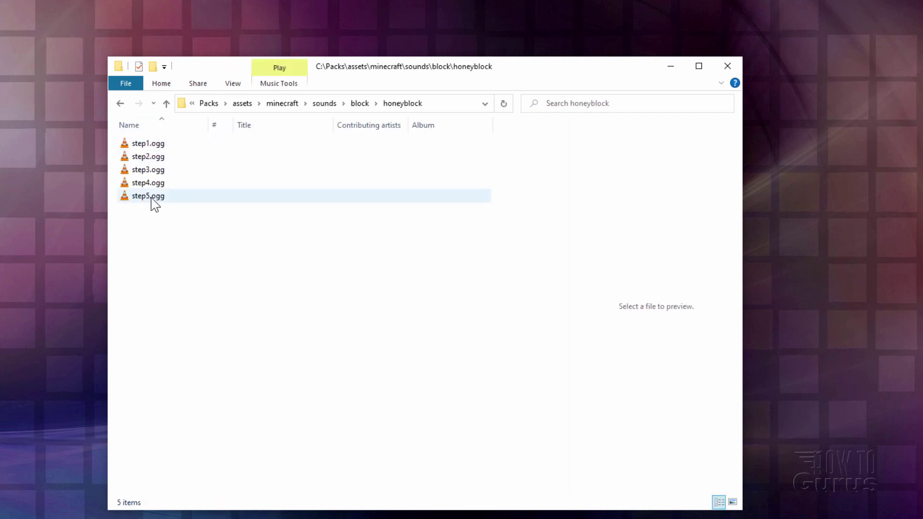
left_click(235, 85)
left_click(308, 100)
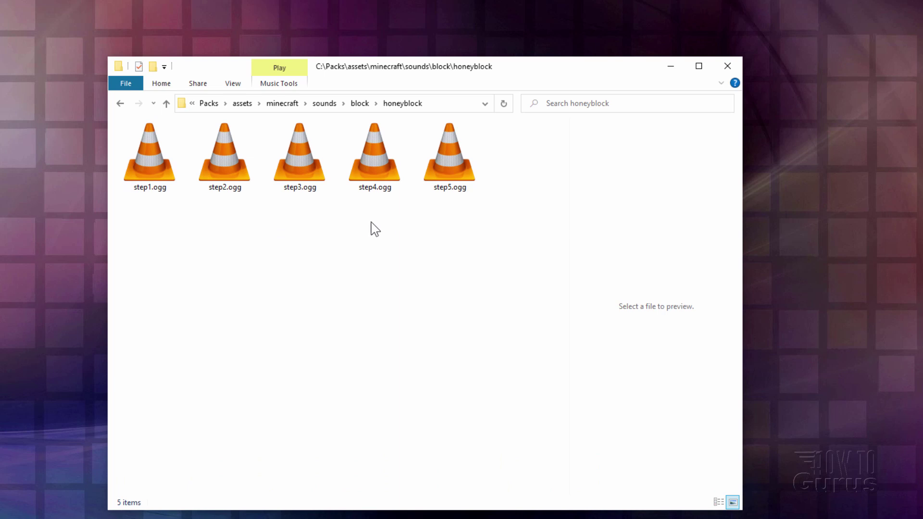
- Play step1.ogg in the player to check it, then return to the Packs folder
double_click(146, 157)
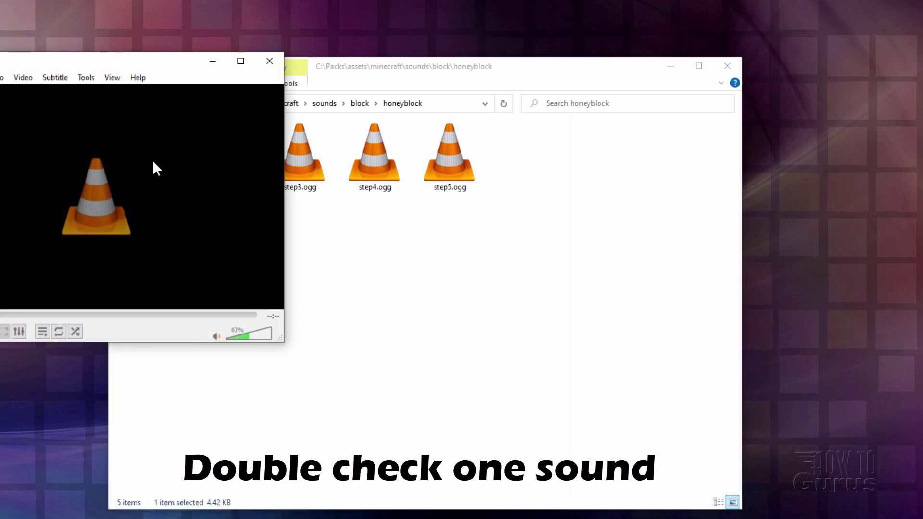
left_click_drag(24, 62, 114, 105)
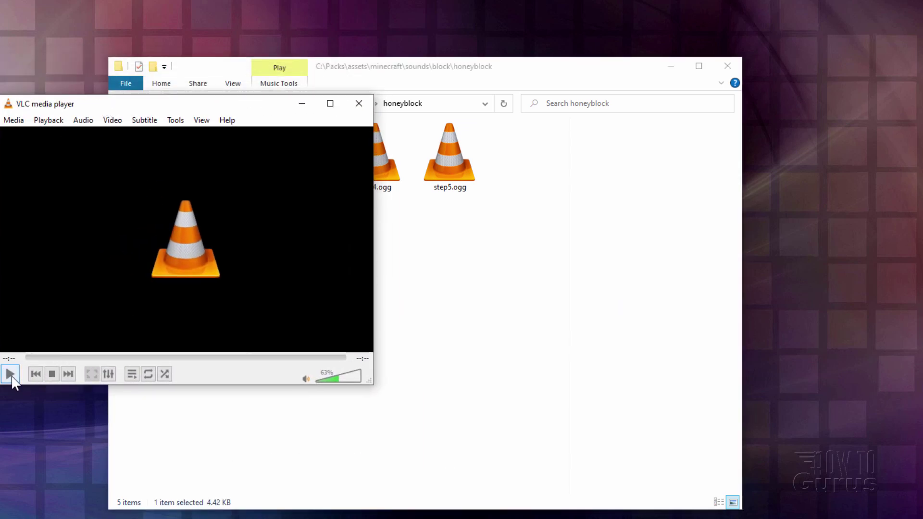
left_click(358, 104)
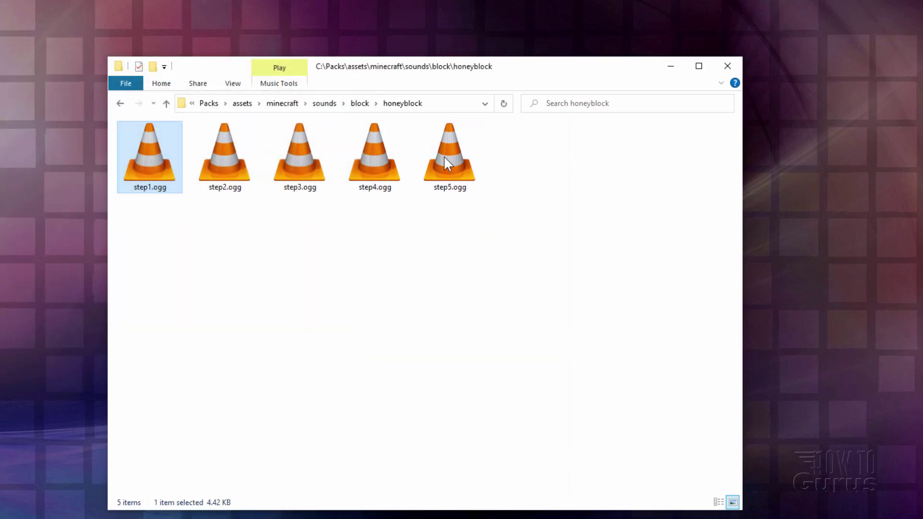
left_click(209, 104)
- Open the .minecraft game folder of the Latest release 1.17.1 installation from the Launcher
left_click(443, 258)
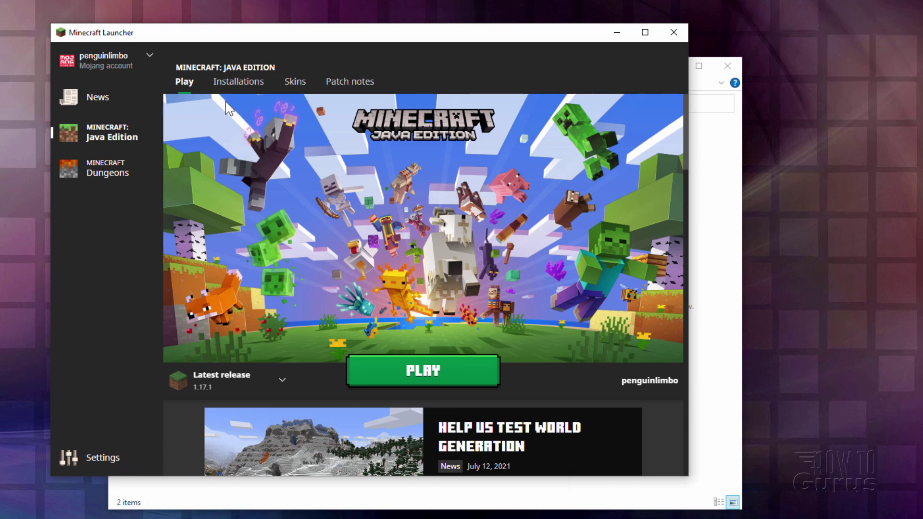
left_click(247, 83)
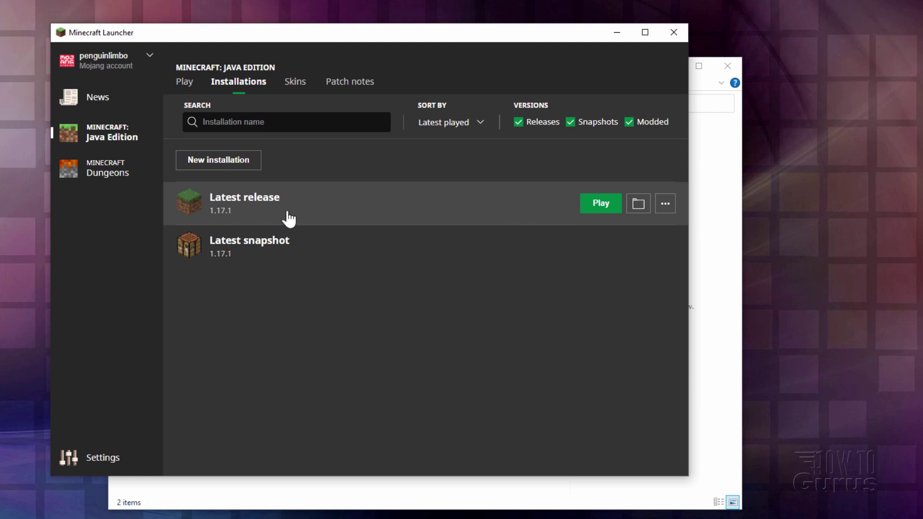
left_click(639, 206)
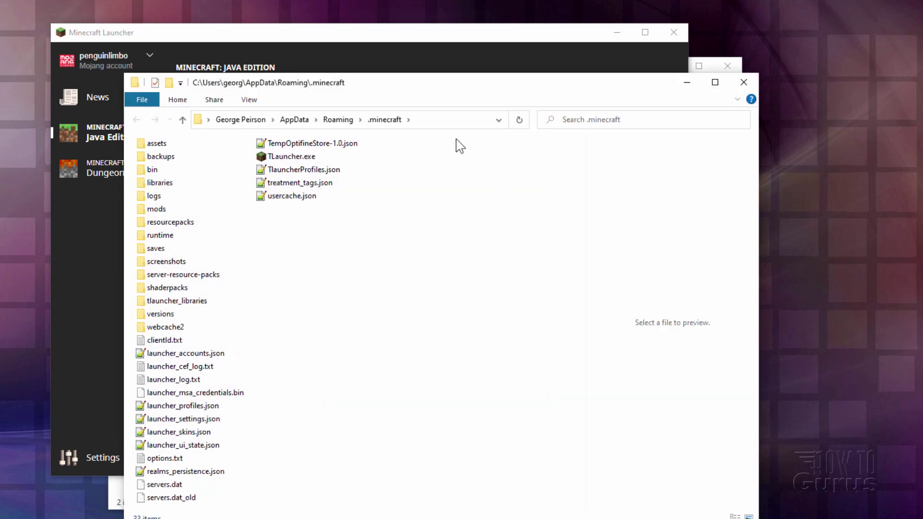
- Open the versions\1.16.5 folder inside .minecraft
left_click_drag(395, 85, 447, 97)
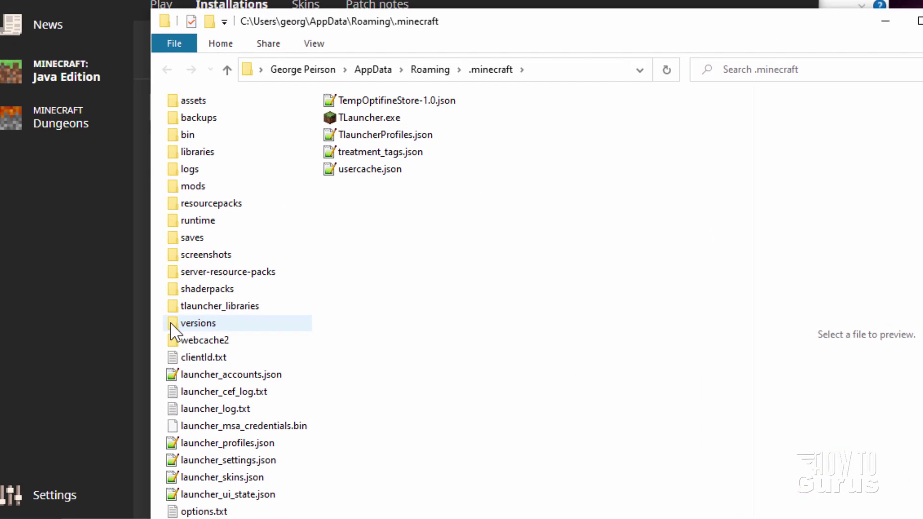
double_click(161, 319)
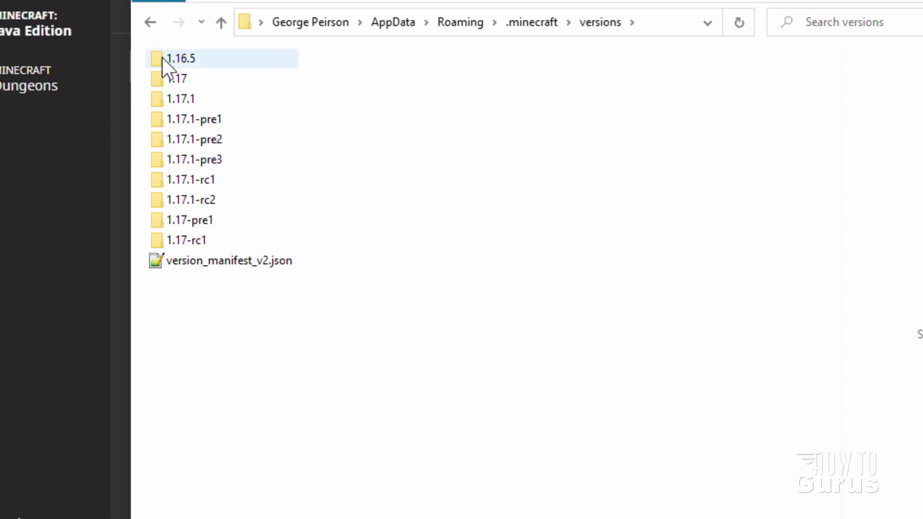
mouse_move(166, 57)
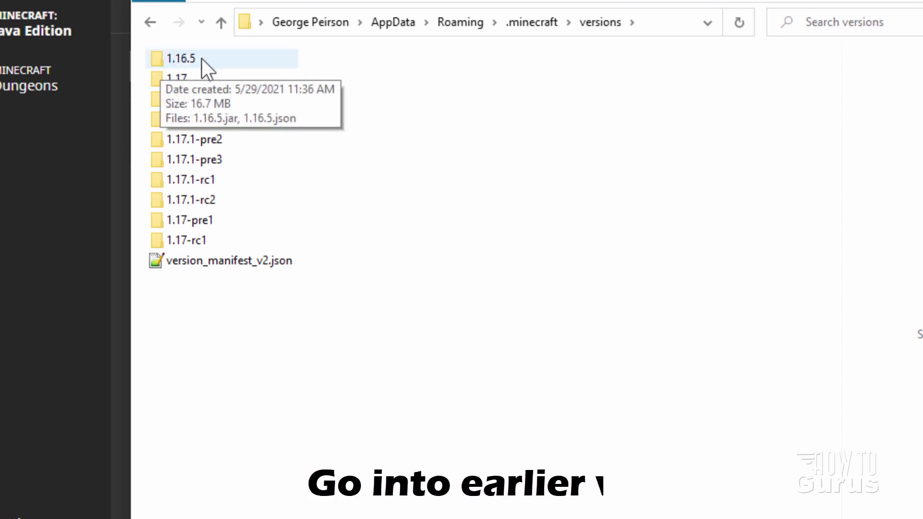
double_click(154, 57)
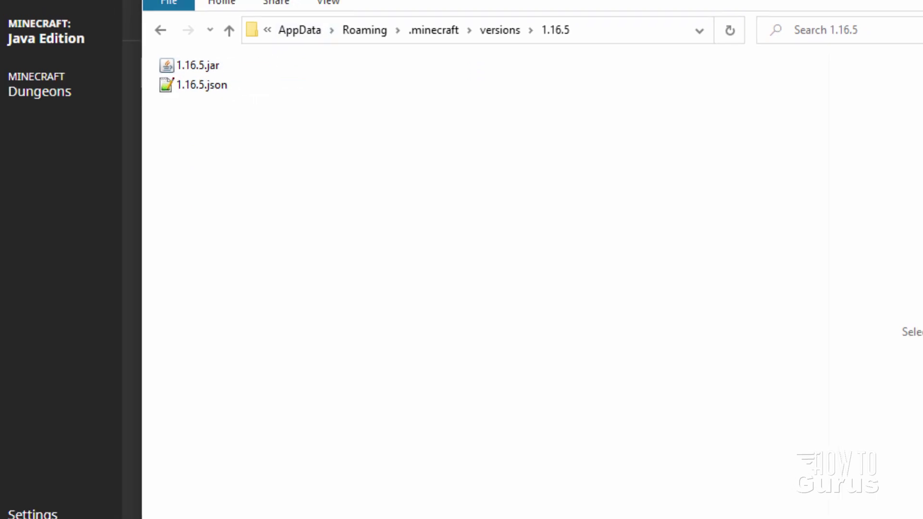
- Place the Packs window beside it and copy 1.16.5.jar into C:\Packs
left_click(287, 510)
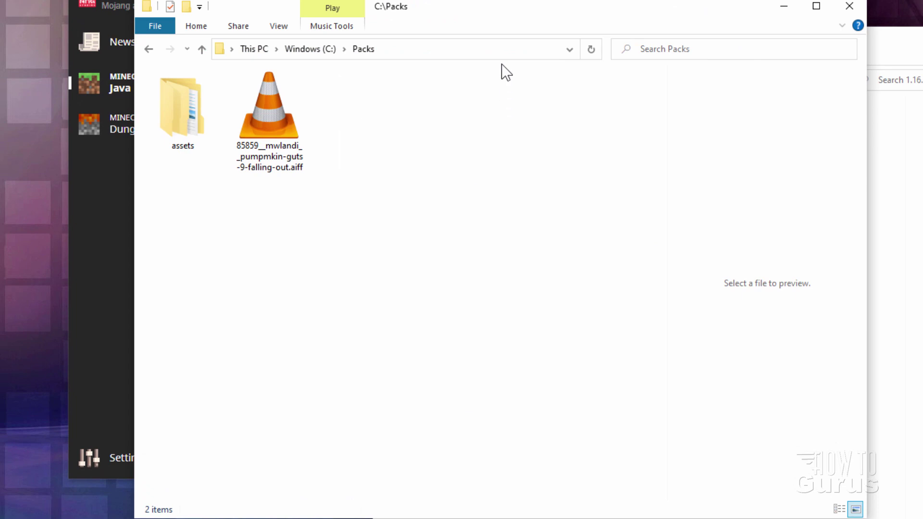
left_click_drag(462, 14, 412, 41)
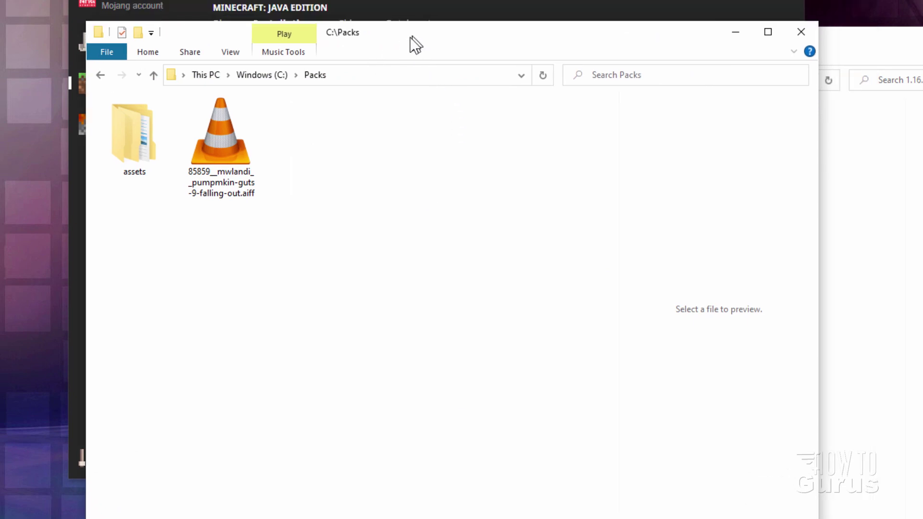
left_click(871, 72)
left_click_drag(389, 108, 232, 277)
left_click(272, 286)
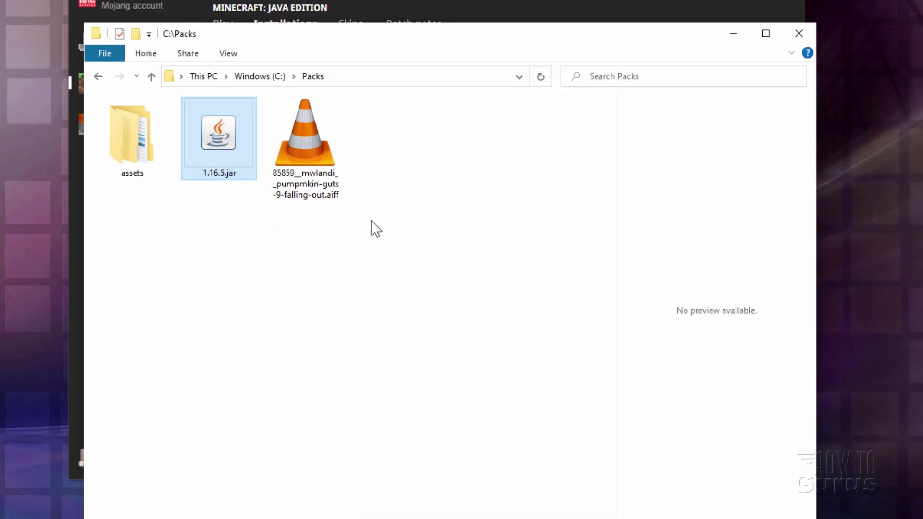
left_click_drag(381, 50, 490, 55)
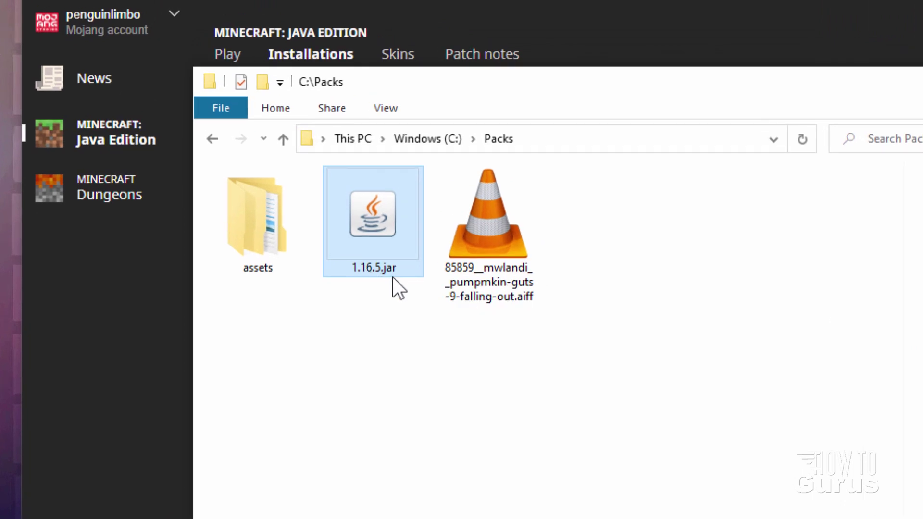
- Rename 1.16.5.jar to 1.16.5.zip, confirming the extension change
left_click(398, 265)
key("End")
key("BackSpace")
key("BackSpace")
key("BackSpace")
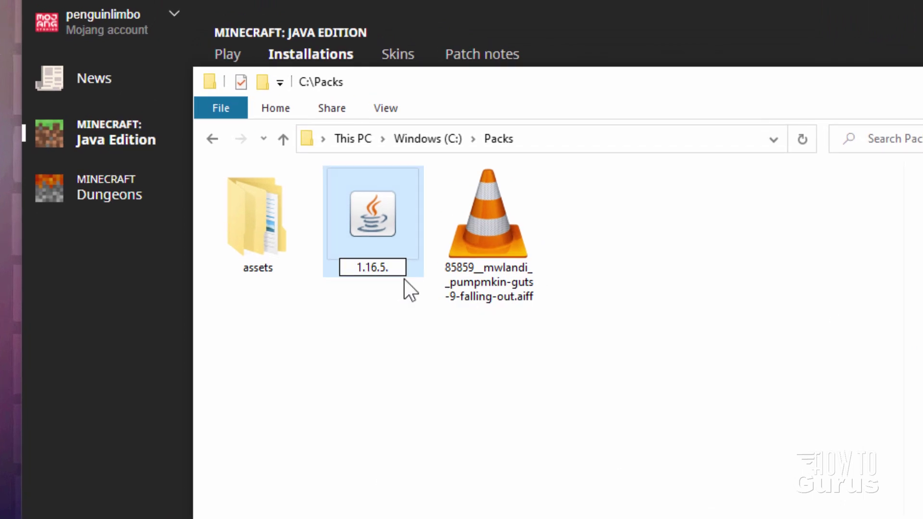
type("zip")
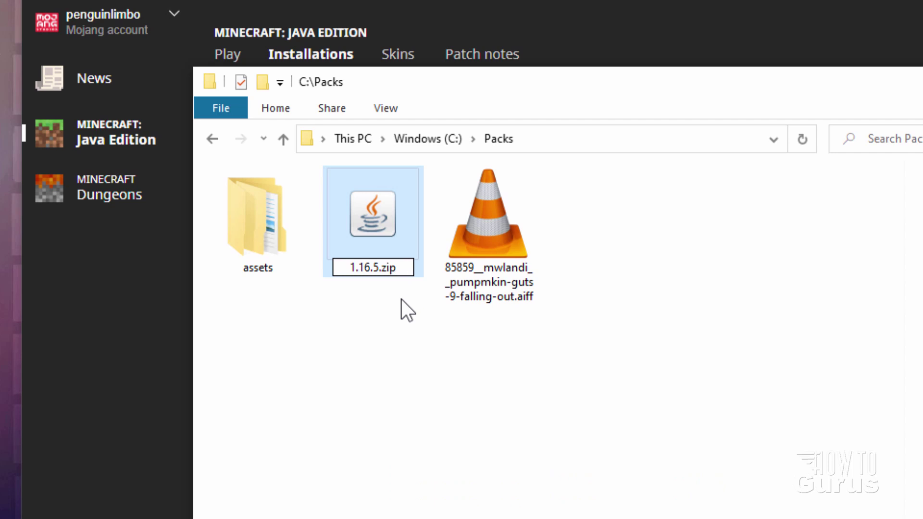
key("Return")
left_click(647, 363)
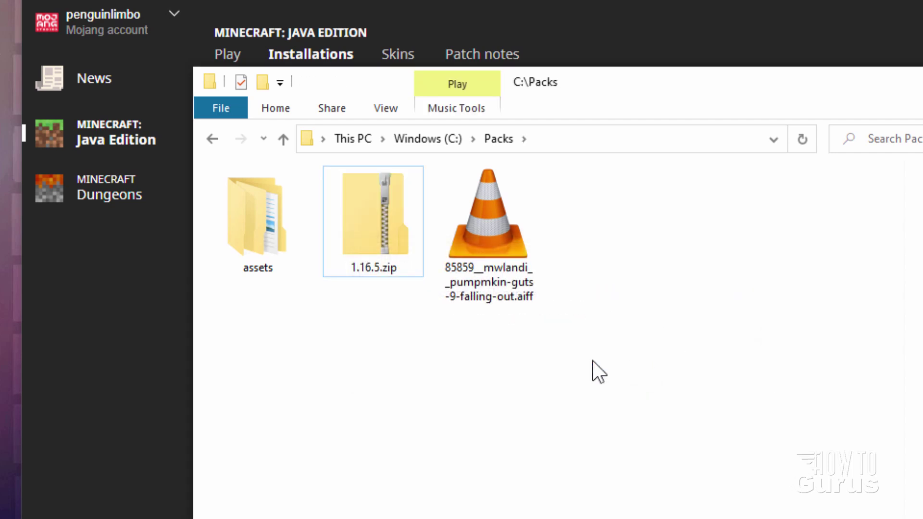
- Open 1.16.5.zip in a new window and copy pack.mcmeta and pack.png into Packs
right_click(367, 210)
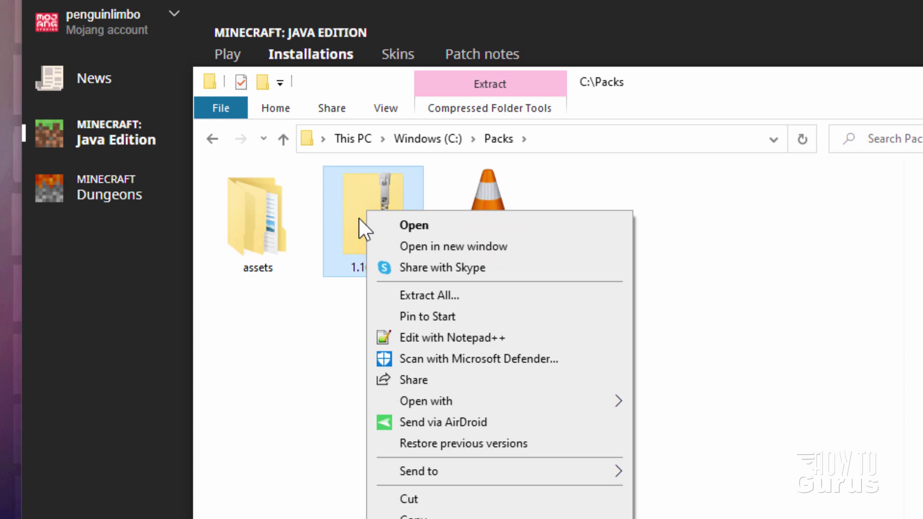
left_click(451, 247)
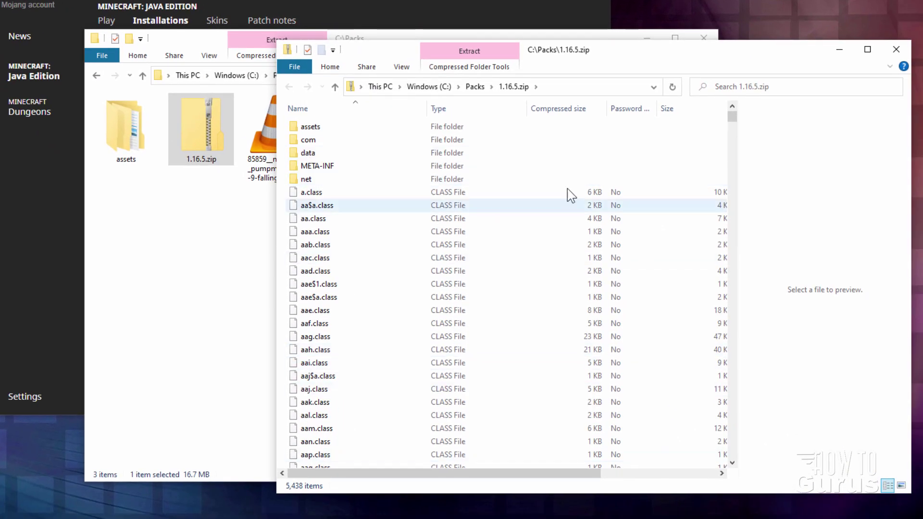
left_click_drag(734, 124, 732, 428)
left_click(323, 202)
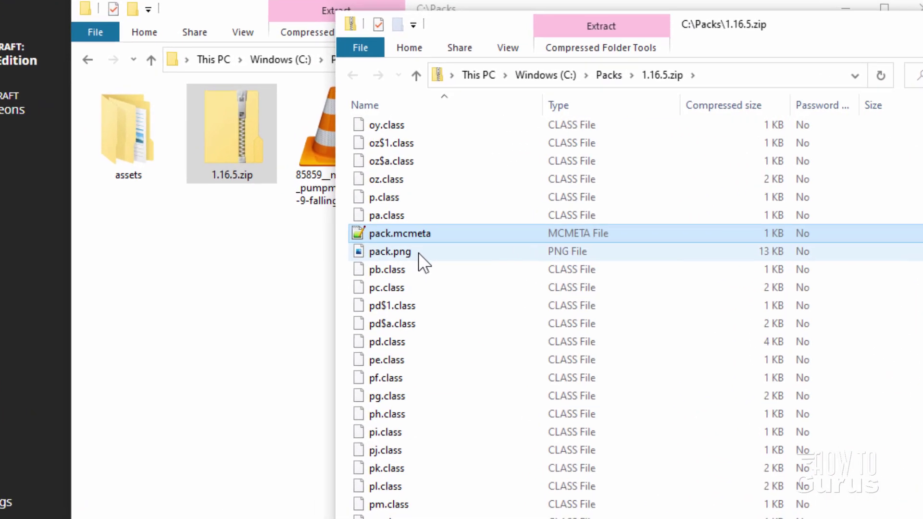
left_click(454, 269)
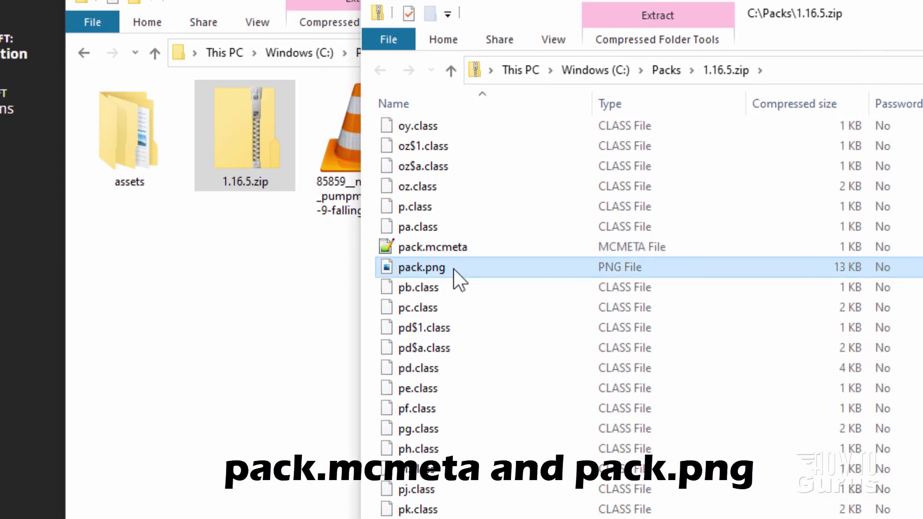
left_click(446, 251, "ctrl")
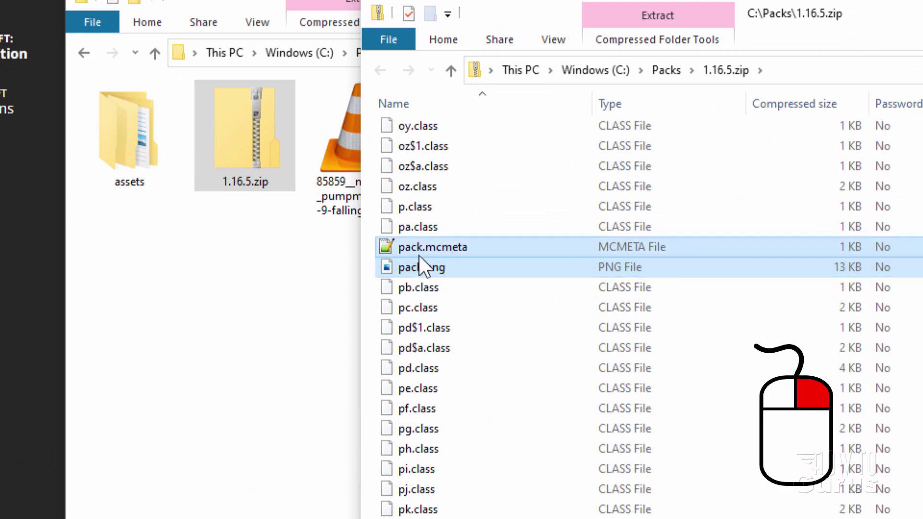
left_click_drag(420, 256, 195, 311)
left_click(219, 322)
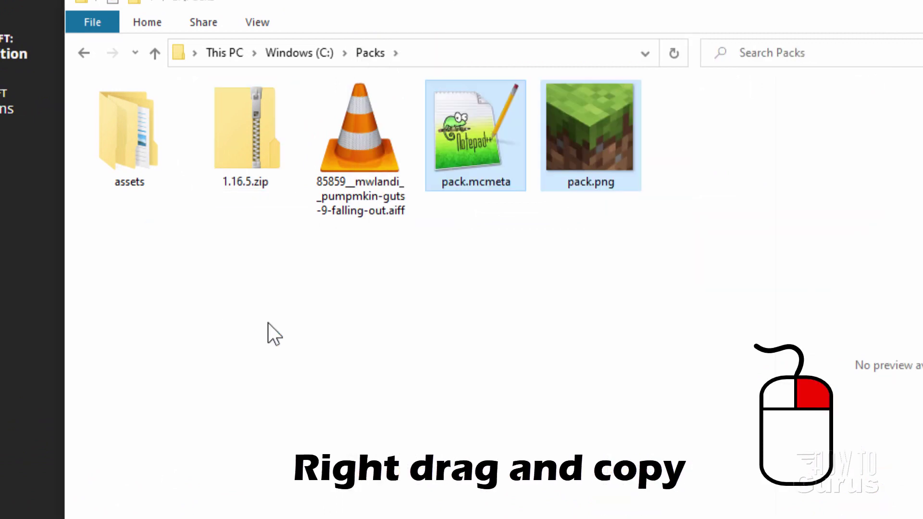
left_click(573, 328)
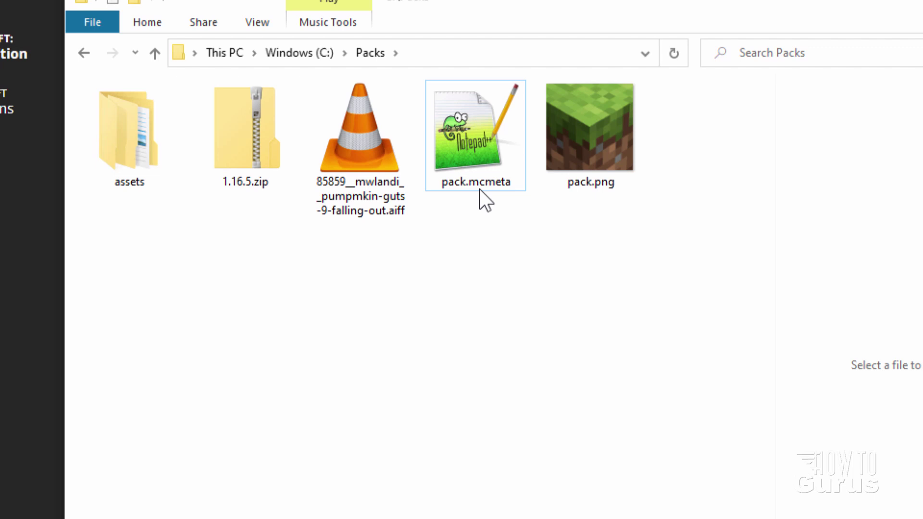
- Open pack.mcmeta and replace its description with 'Honey Block Sounds'
double_click(463, 136)
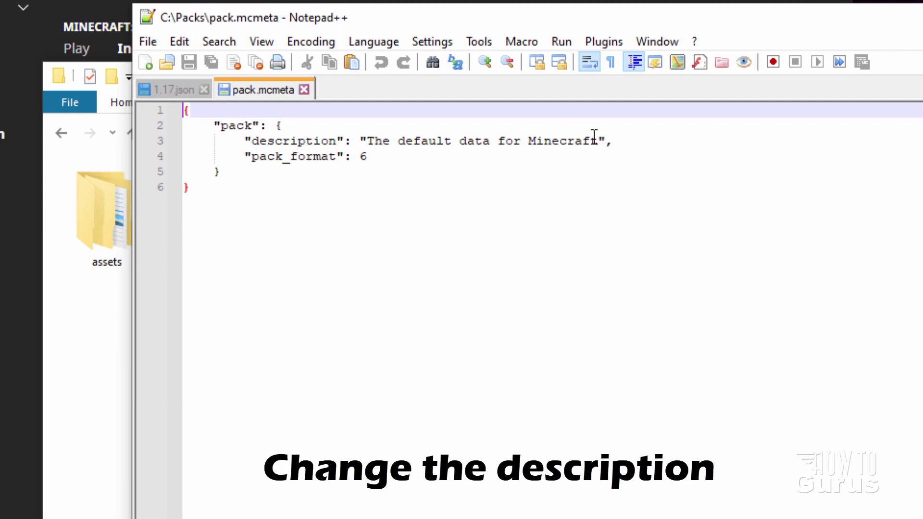
left_click_drag(600, 140, 375, 143)
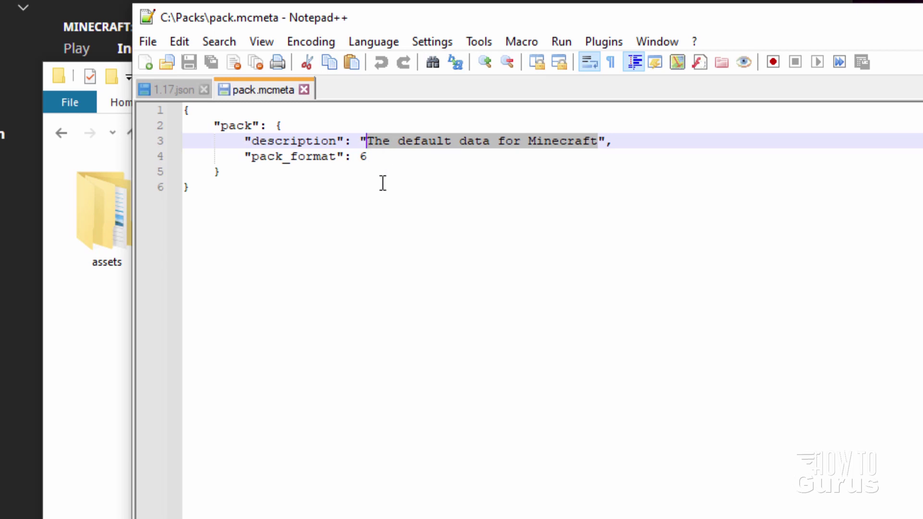
type("Honey Block Sounds")
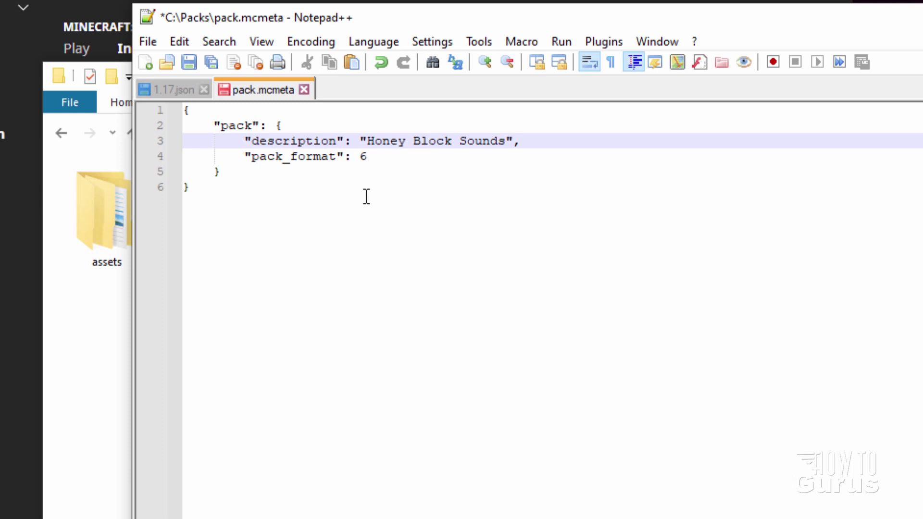
- Change pack_format from 6 to 7 and save pack.mcmeta
left_click(371, 160)
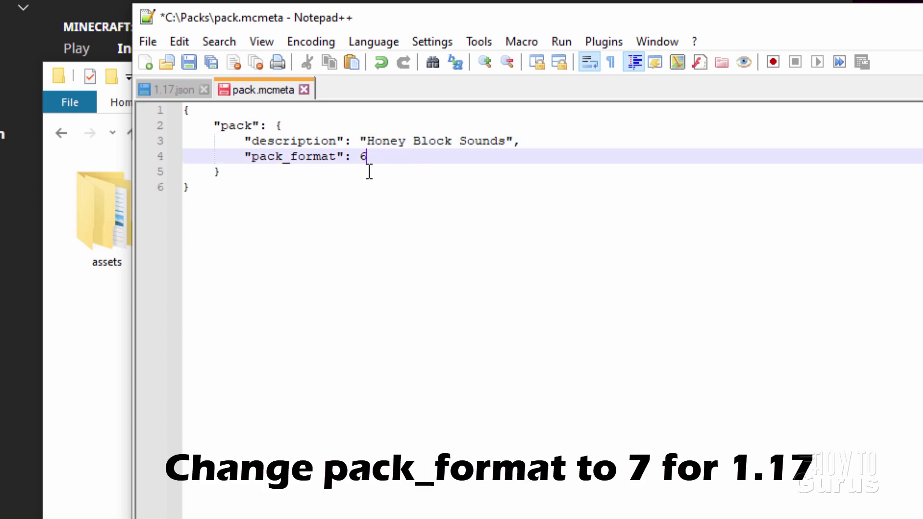
type("7")
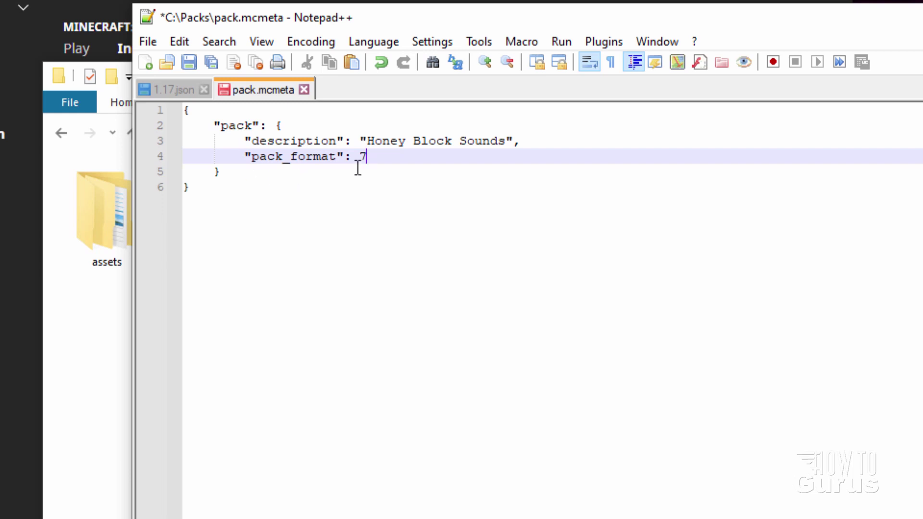
left_click(190, 62)
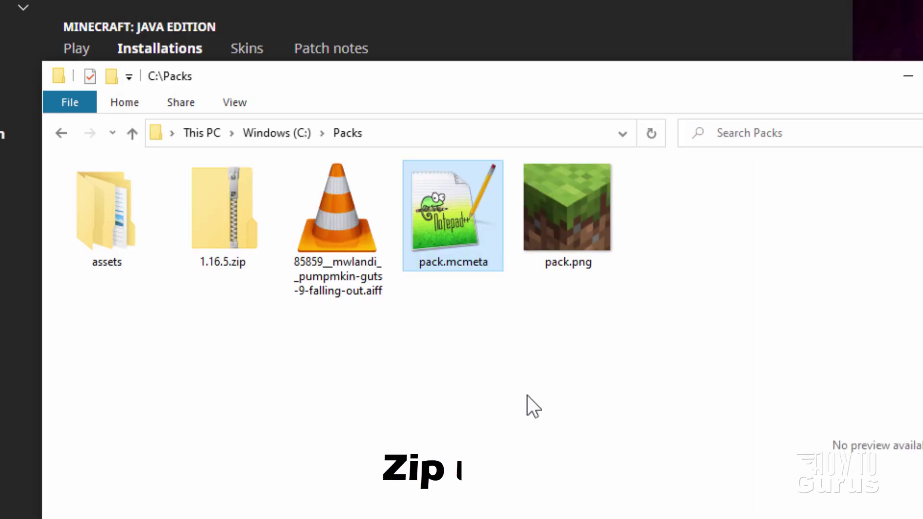
- Zip assets, pack.mcmeta and pack.png into a new archive named 'Honey Block Sounds.zip'
left_click(101, 229)
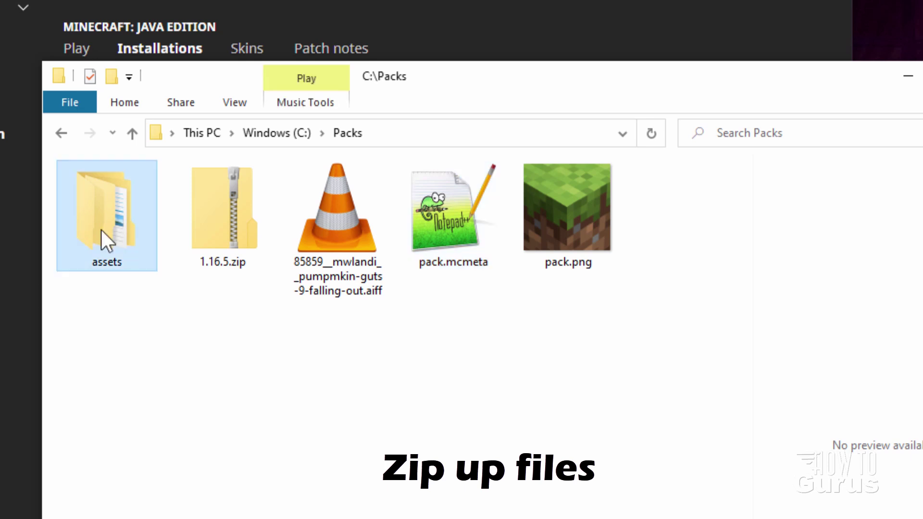
left_click(451, 227, "ctrl")
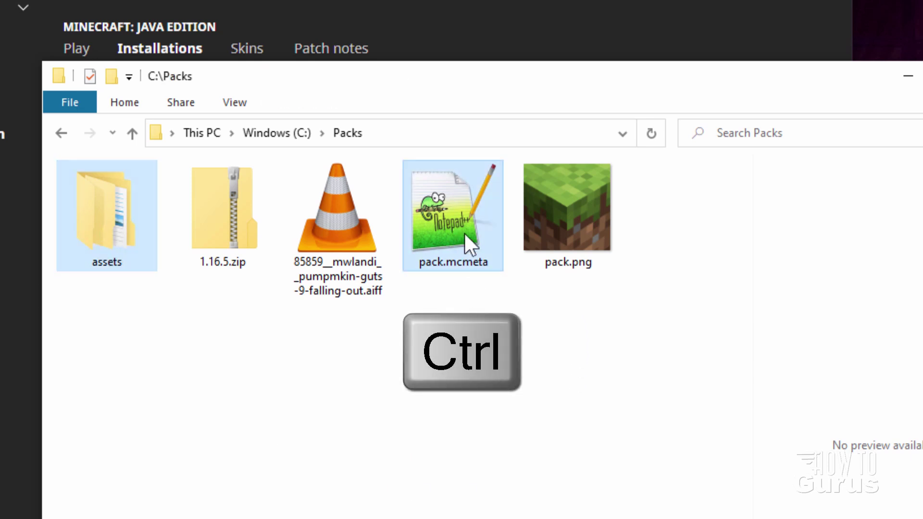
left_click(575, 254, "ctrl")
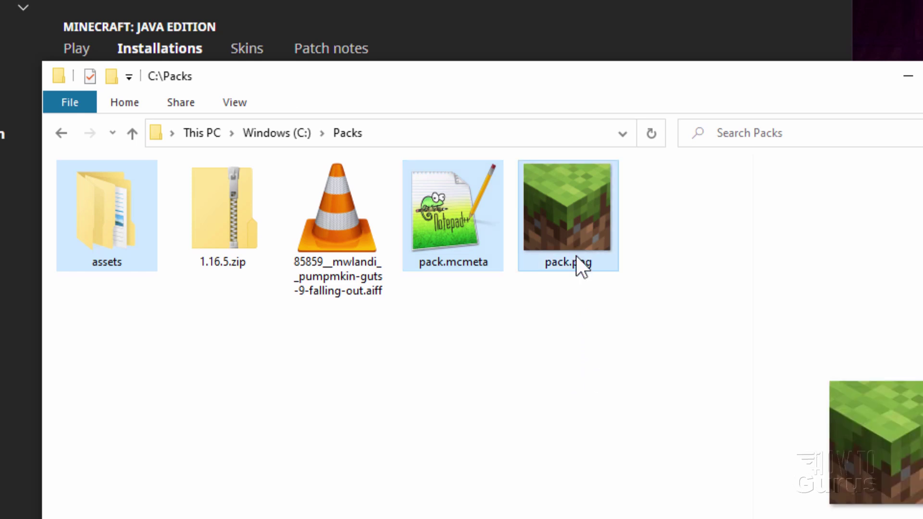
left_click(181, 103)
left_click(151, 143)
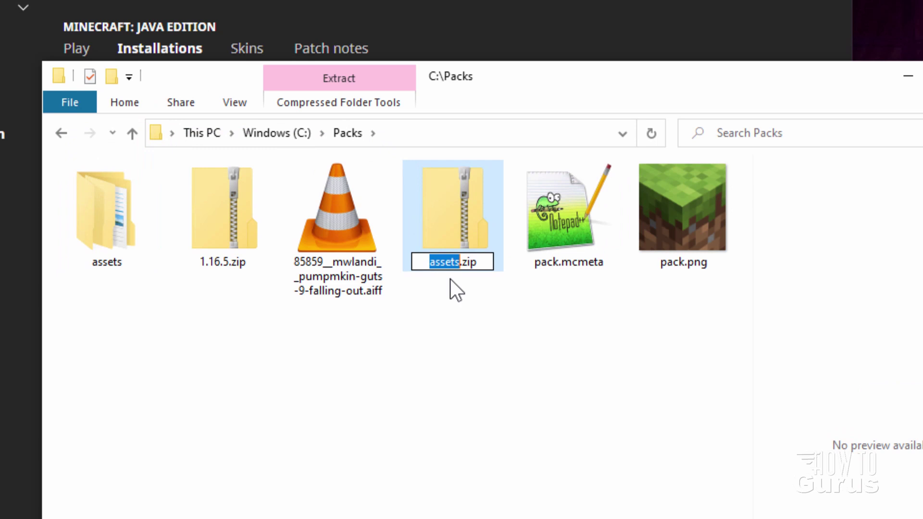
type("Honey Block ")
type("Sound")
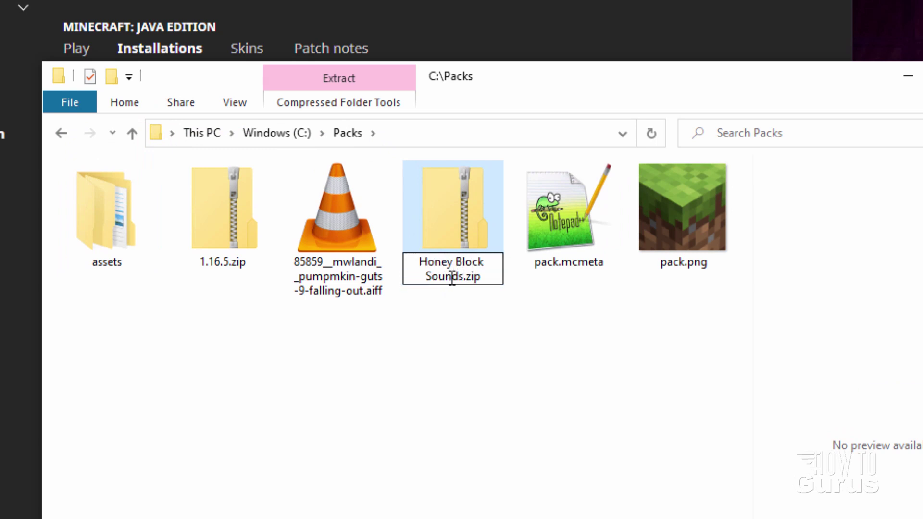
key("Return")
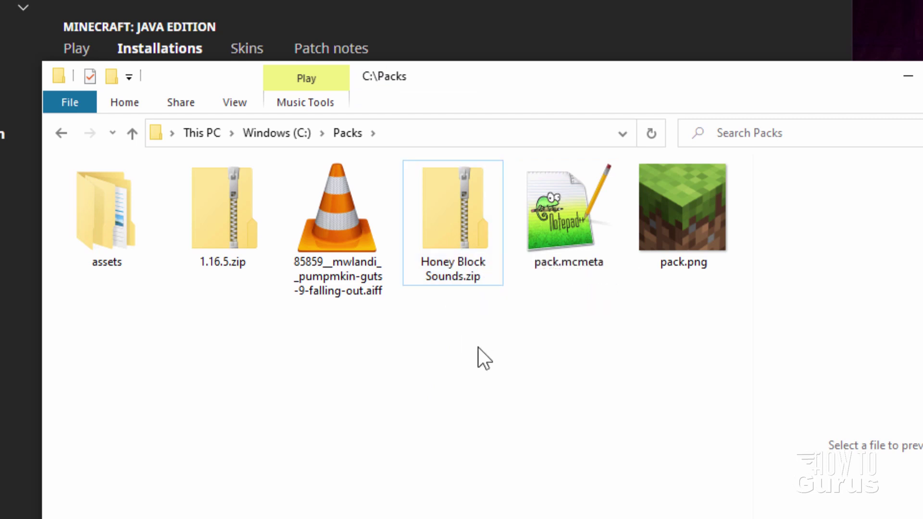
- Open the Latest release installation's game folder and its resourcepacks subfolder
left_click(413, 7)
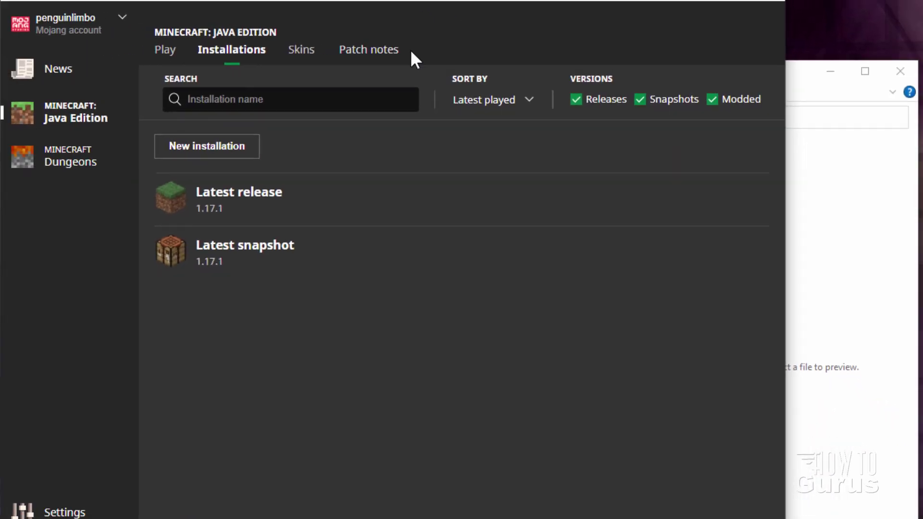
mouse_move(194, 234)
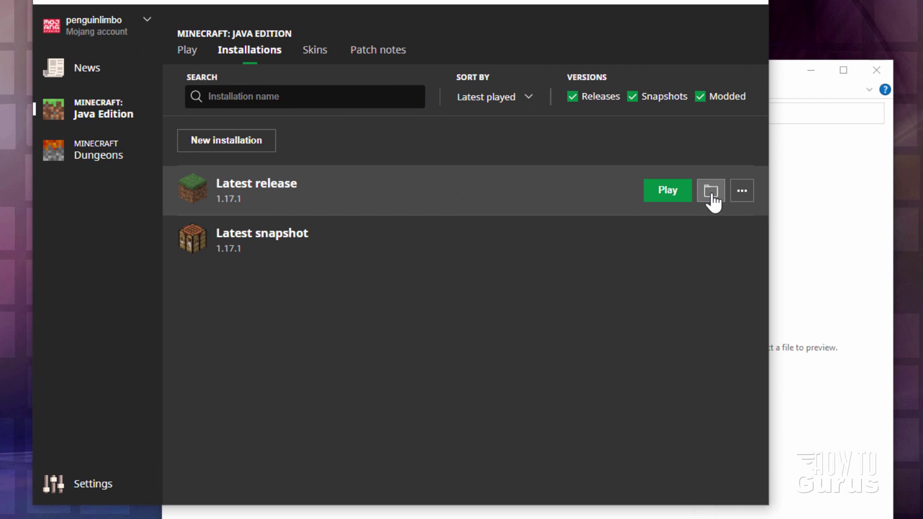
left_click(708, 196)
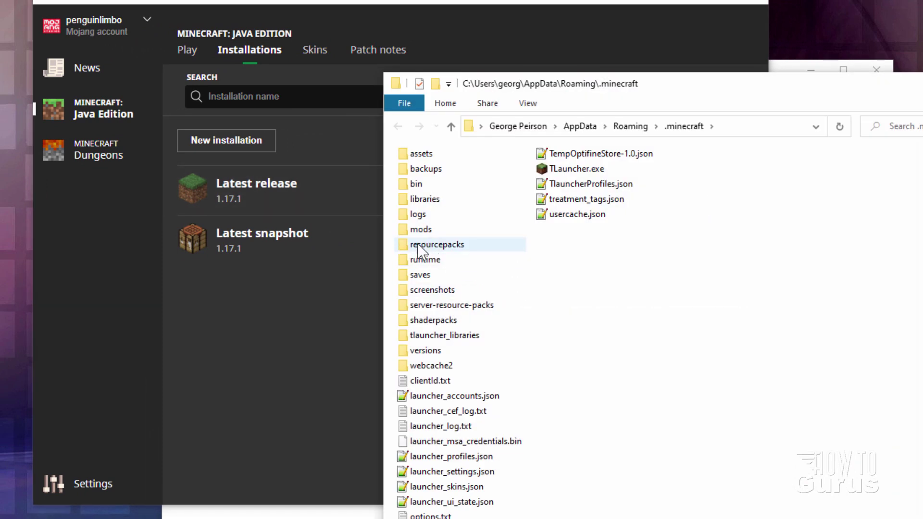
double_click(412, 251)
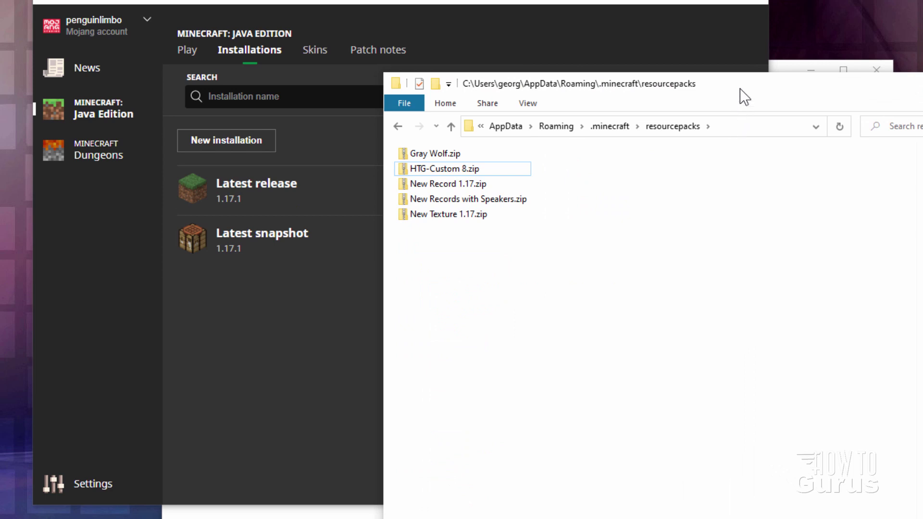
- Move Honey Block Sounds.zip from C:\Packs into resourcepacks, then close both folder windows
left_click_drag(740, 89, 390, 123)
left_click(801, 266)
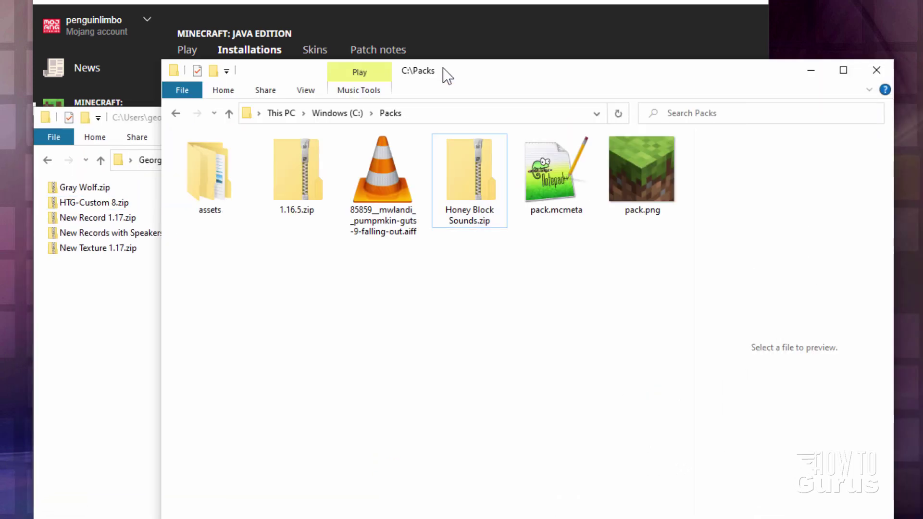
left_click_drag(443, 67, 609, 83)
left_click_drag(620, 201, 148, 361)
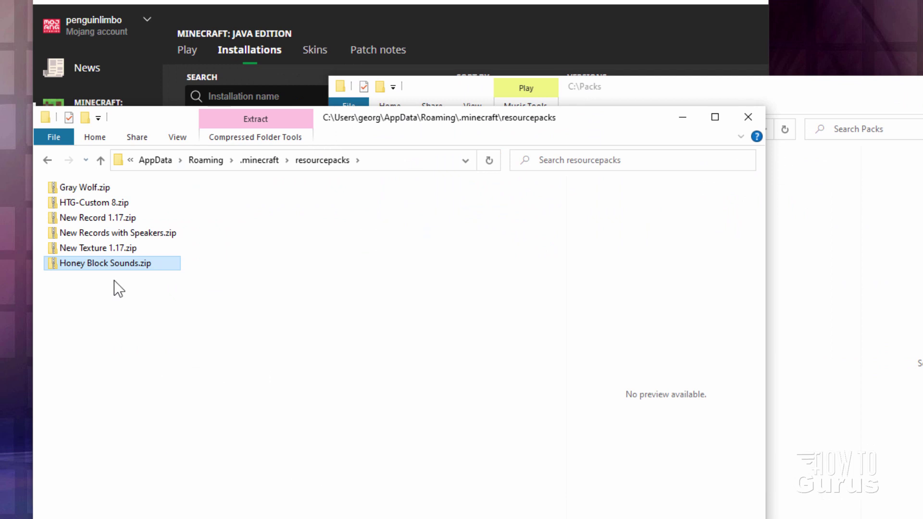
left_click(748, 116)
key("alt+F4")
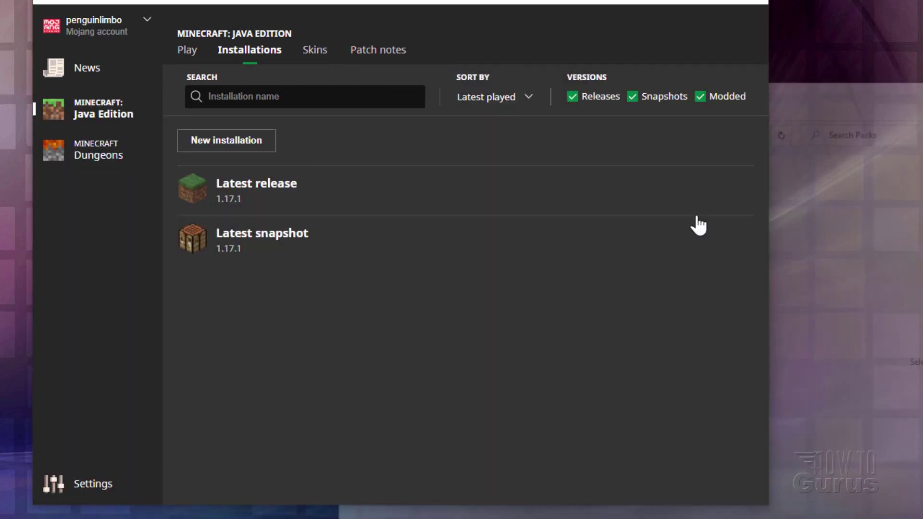
- Launch Minecraft 1.17.1 from the launcher's Play page
mouse_move(216, 197)
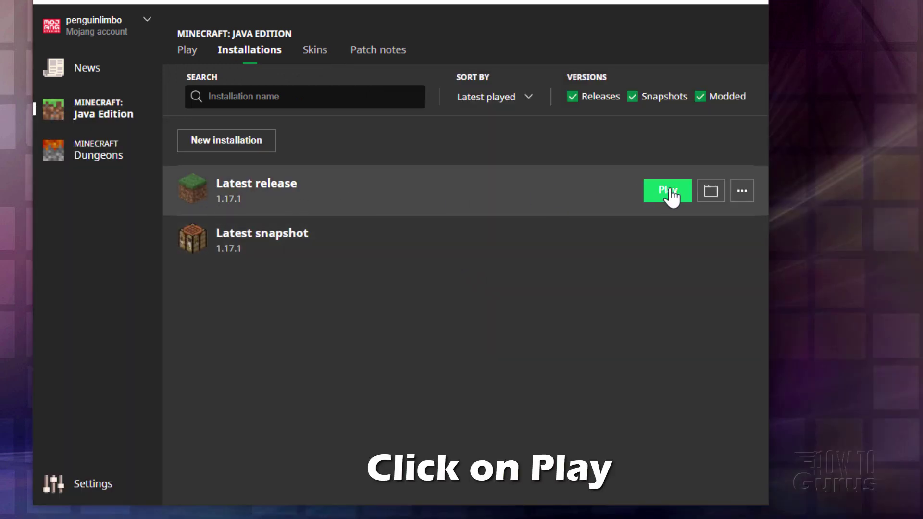
left_click(190, 53)
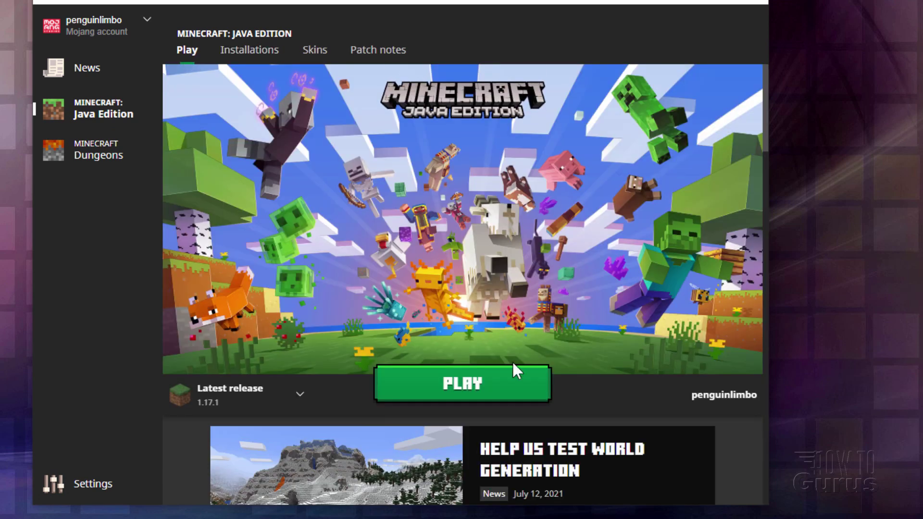
left_click(466, 387)
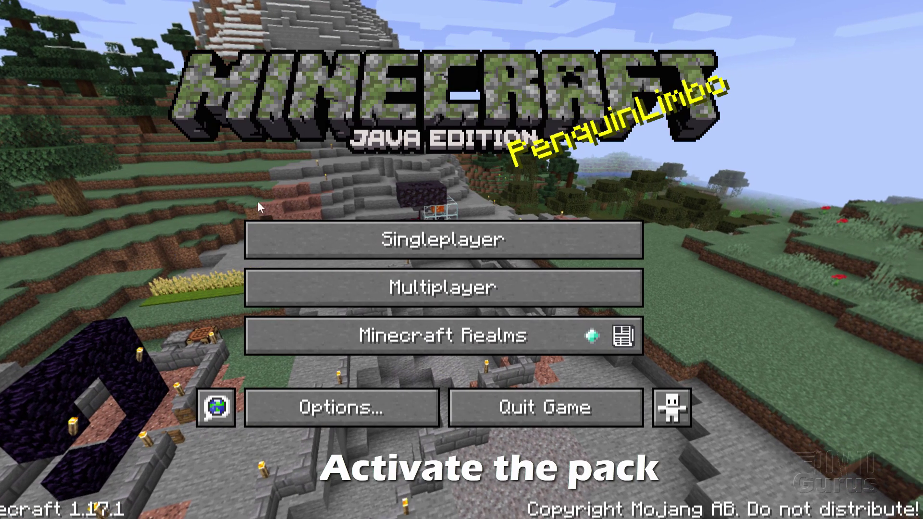
- Enable the Honey Block Sounds.zip resource pack, then go to the singleplayer world list
left_click(348, 406)
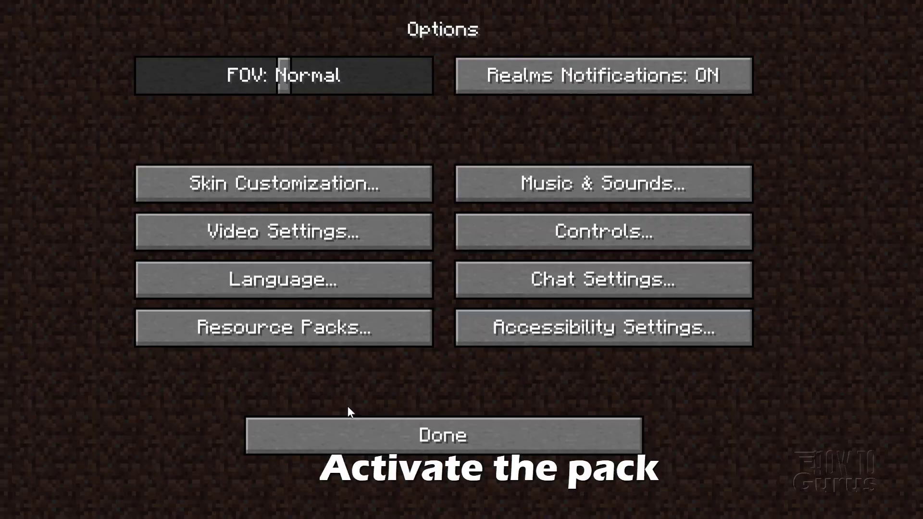
left_click(290, 331)
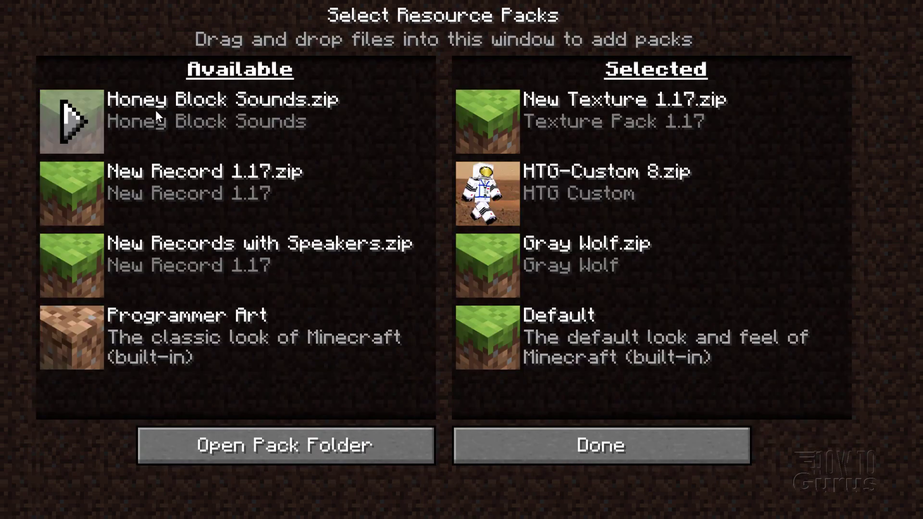
left_click(74, 122)
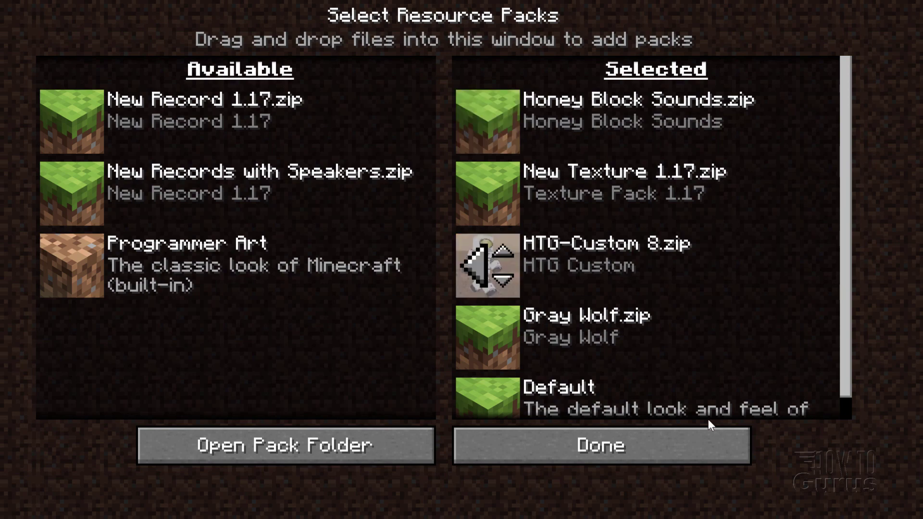
left_click(634, 442)
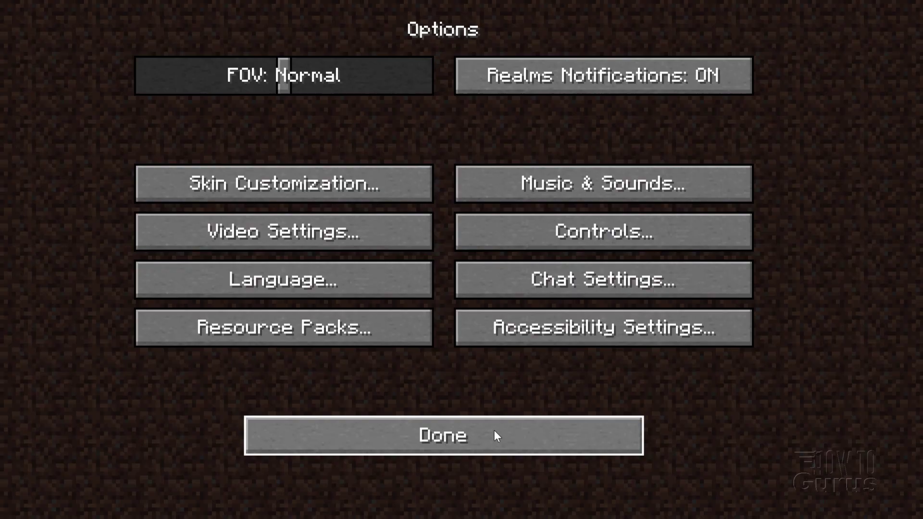
left_click(494, 433)
left_click(459, 244)
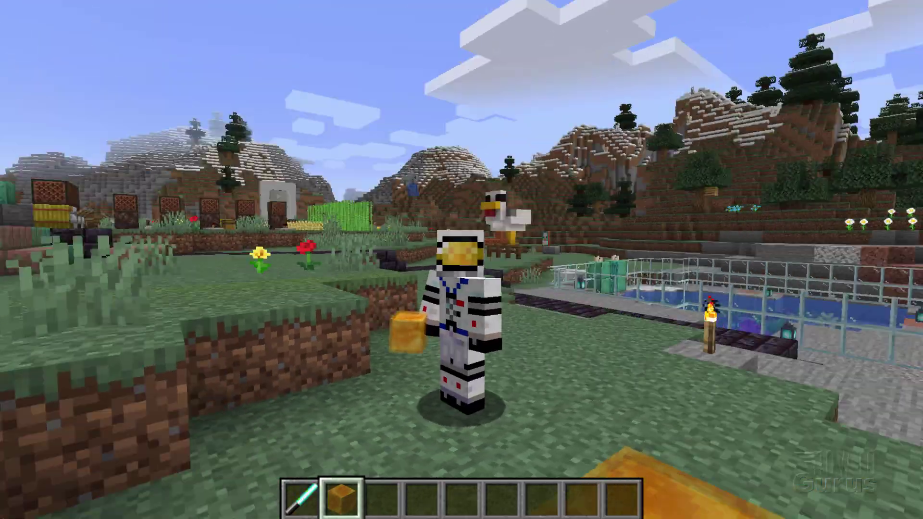
- Switch to first-person view and walk along the two-wide honey block path
key("F5")
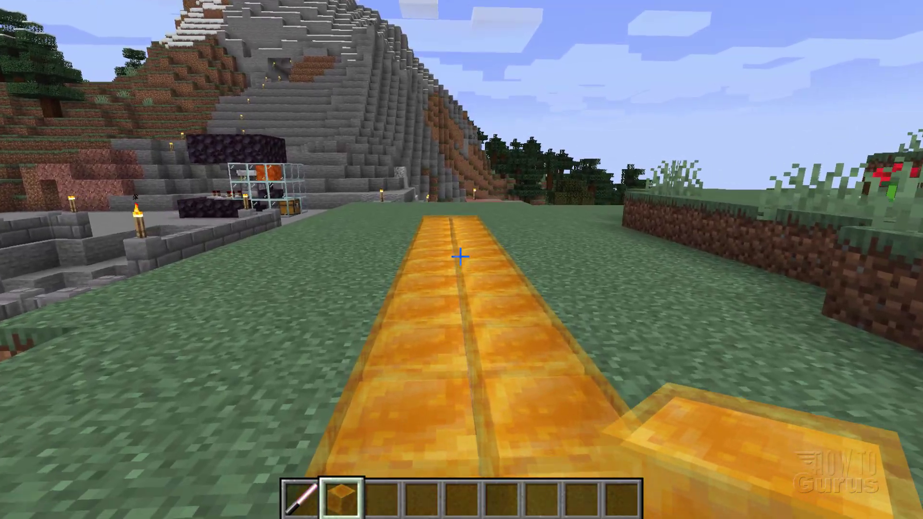
key("w")
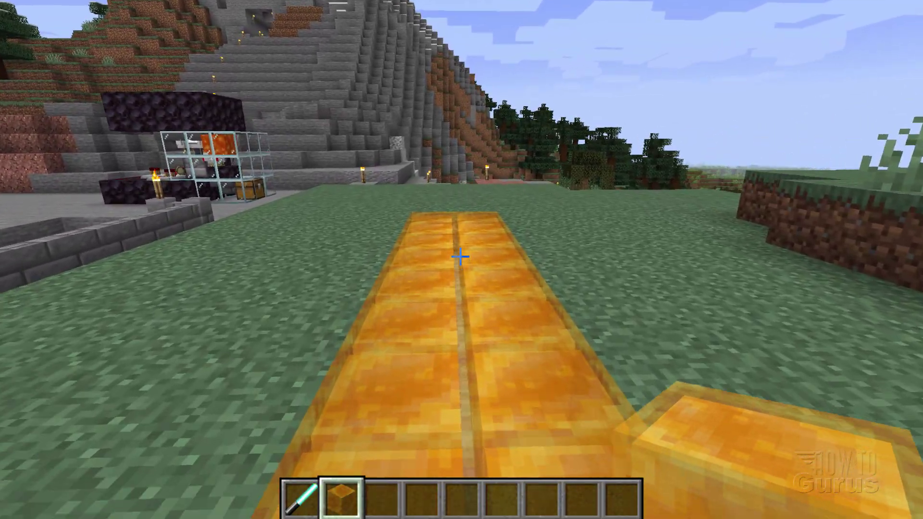
key("w")
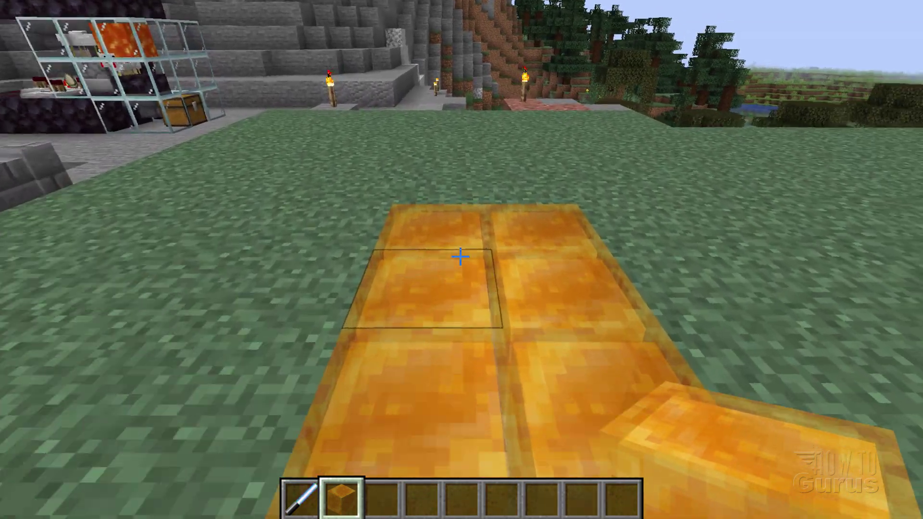
key("w")
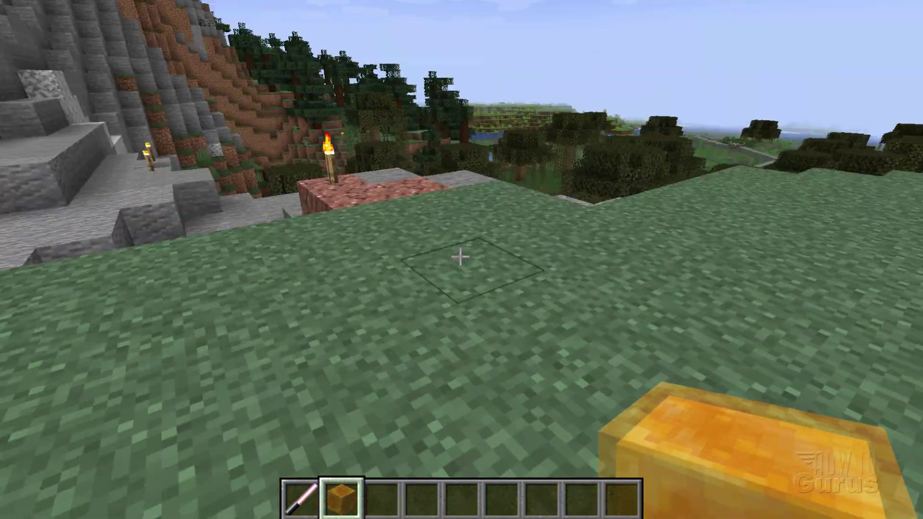
key("w")
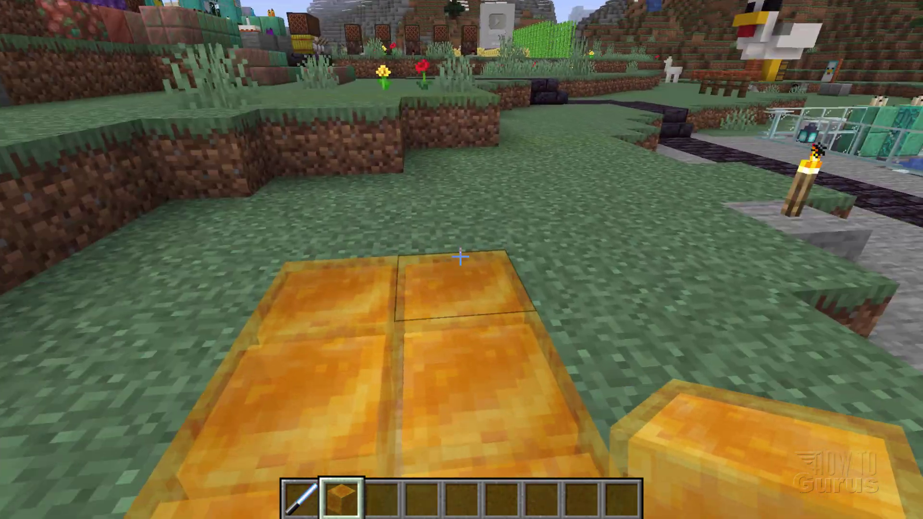
key("w")
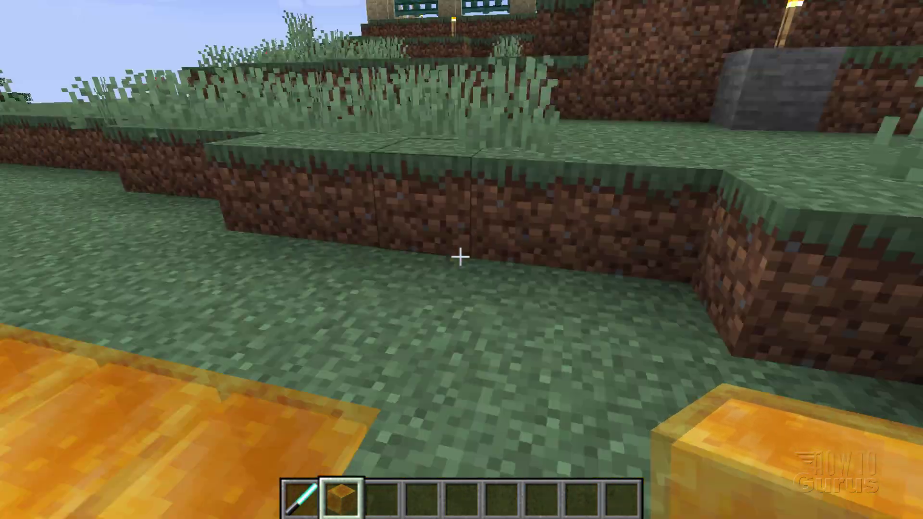